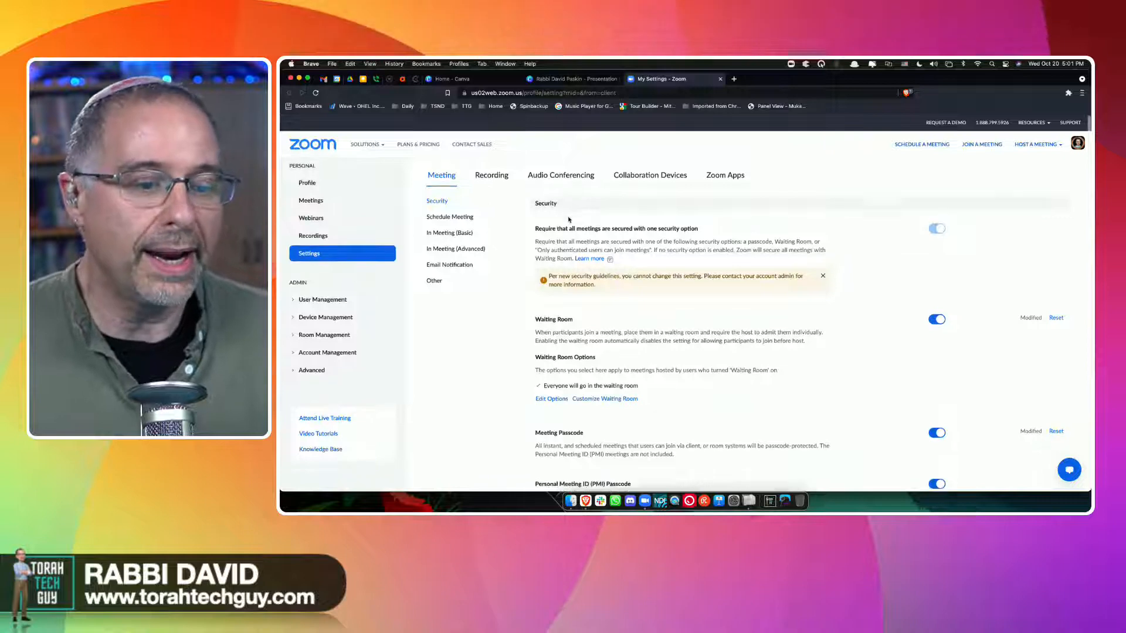
# Step: Open the account-wide meeting settings under Account Management
pyautogui.scroll(1, 568, 219)
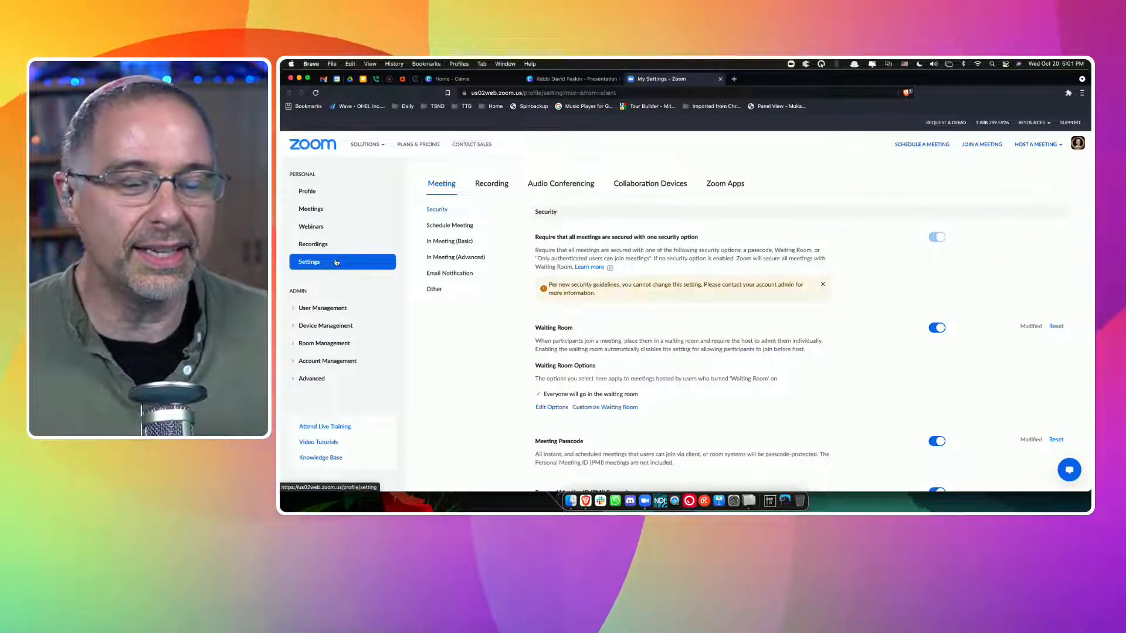
pyautogui.scroll(-1, 336, 262)
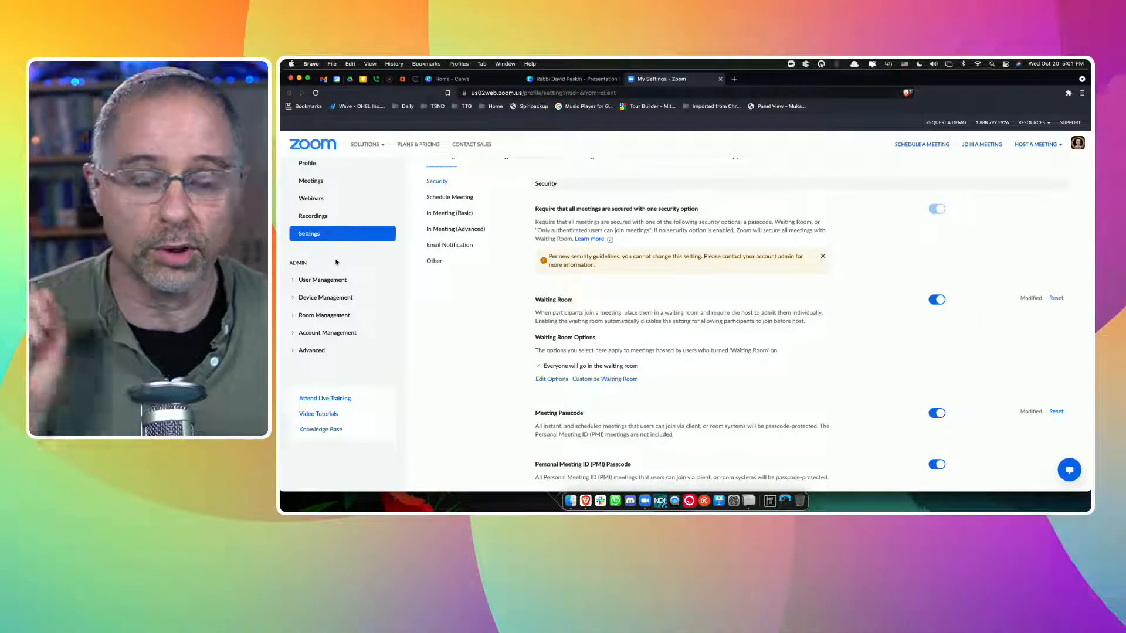
pyautogui.click(332, 333)
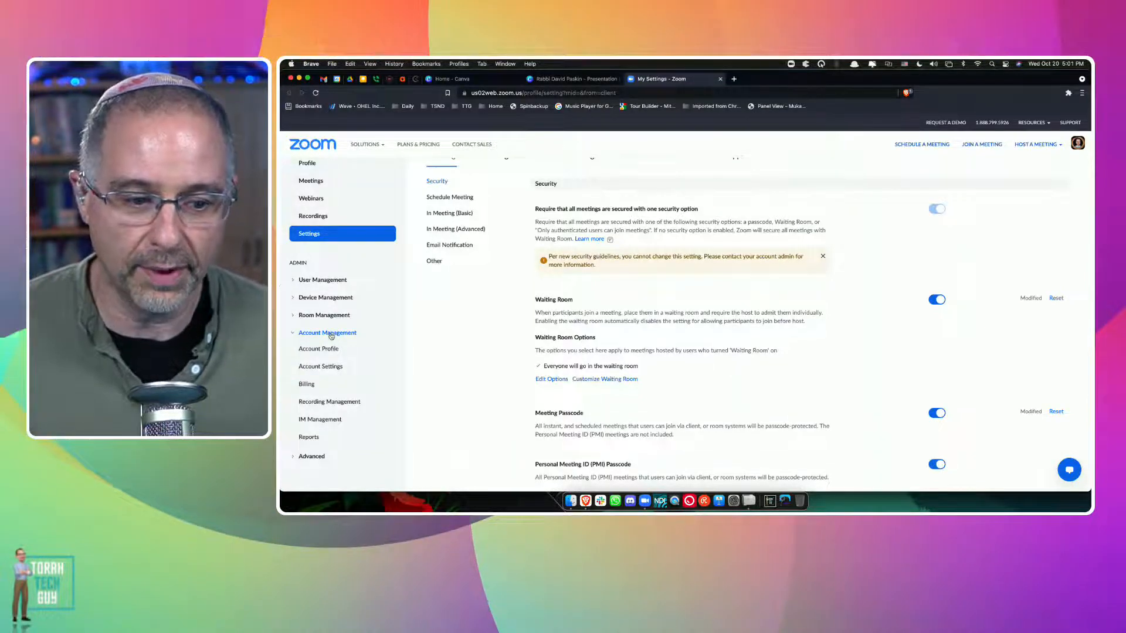
pyautogui.click(329, 367)
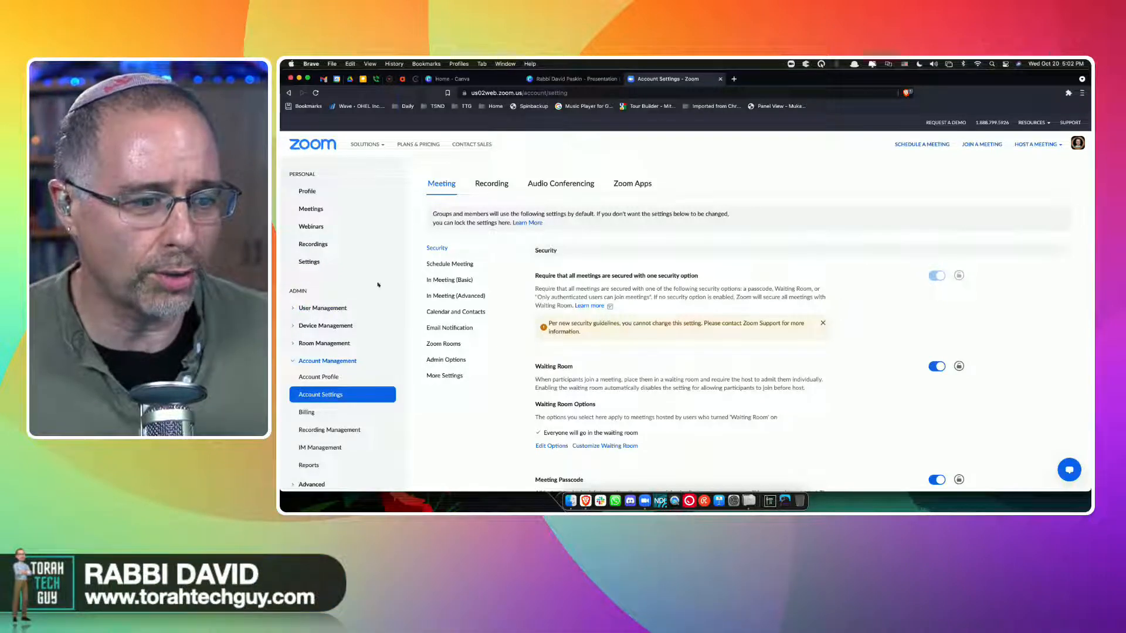
# Step: Examine the virtual background and video filter options in the In Meeting (Advanced) section of the account settings
pyautogui.scroll(-3, 623, 344)
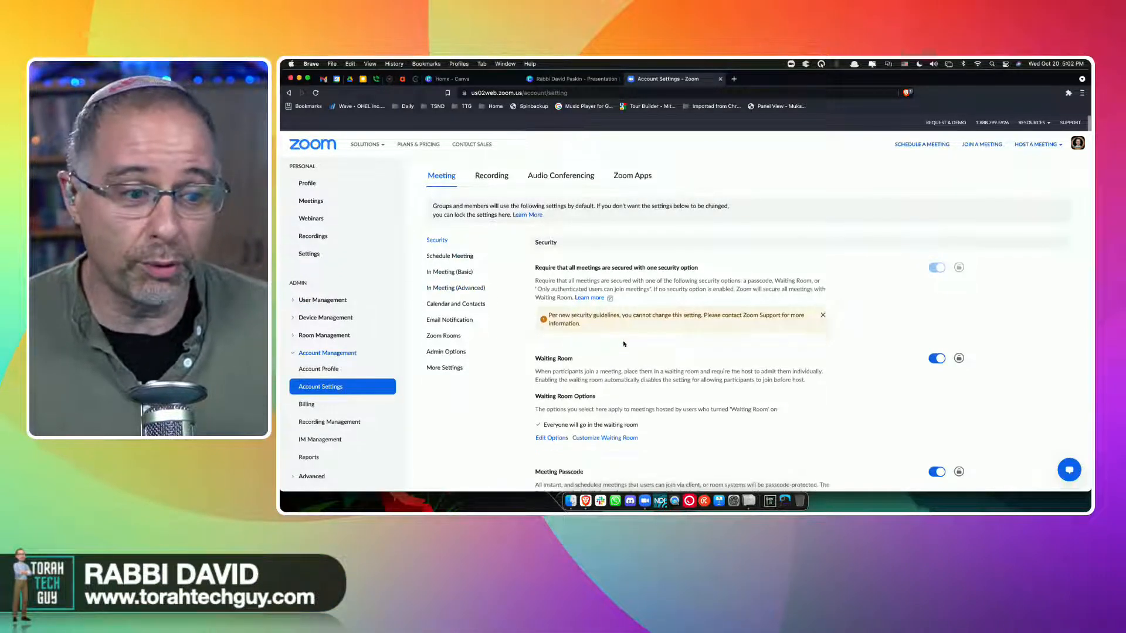
pyautogui.scroll(2, 623, 344)
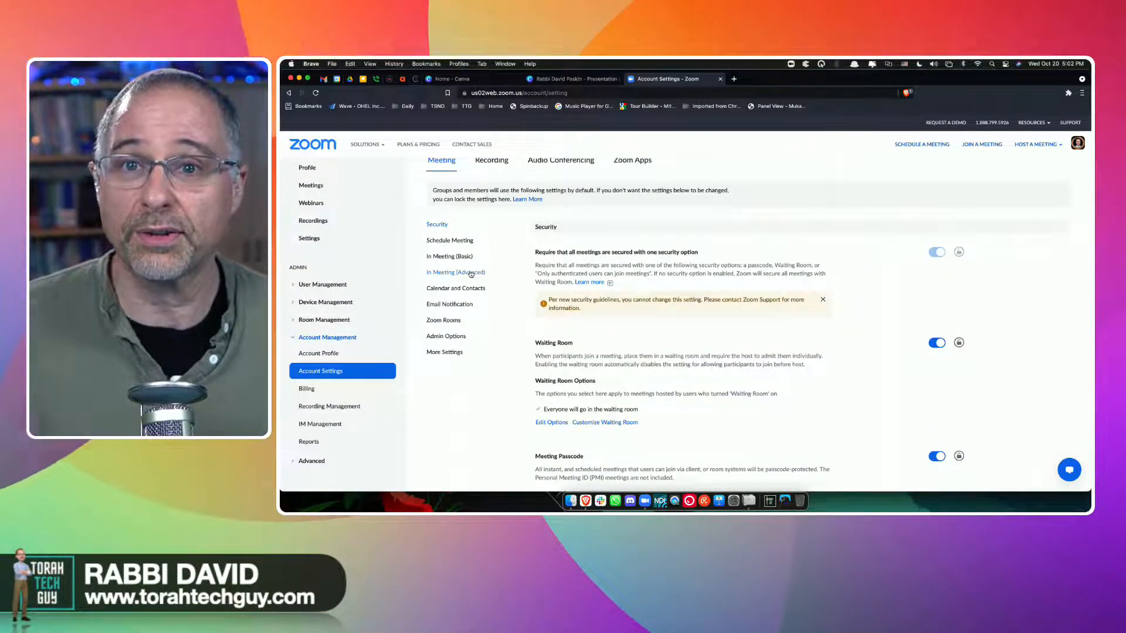
pyautogui.click(472, 272)
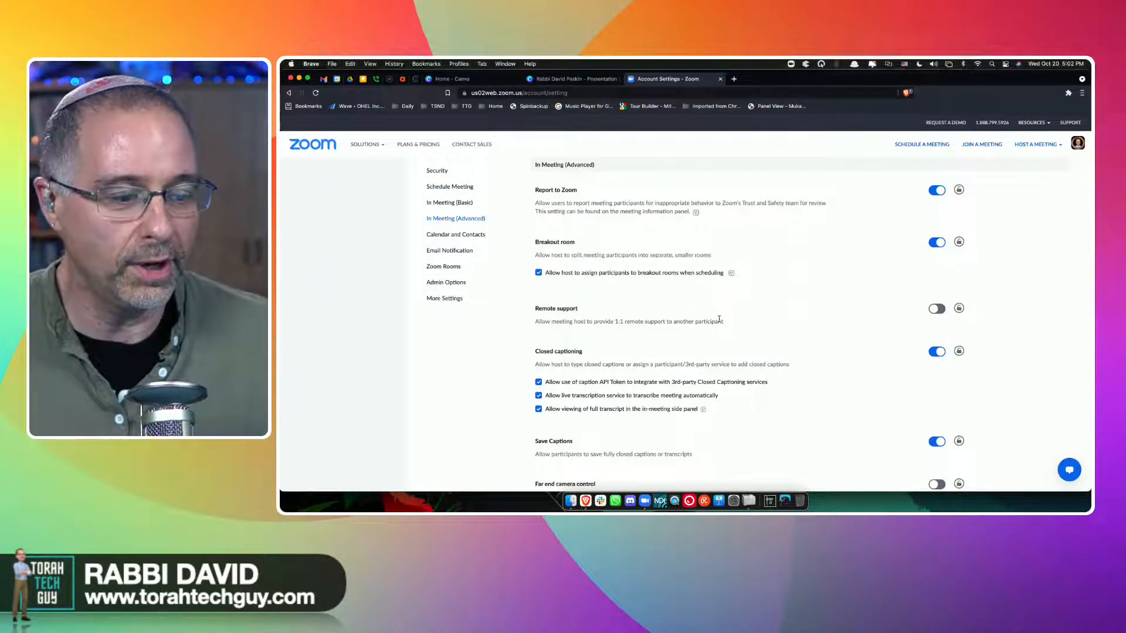
pyautogui.scroll(-10, 719, 320)
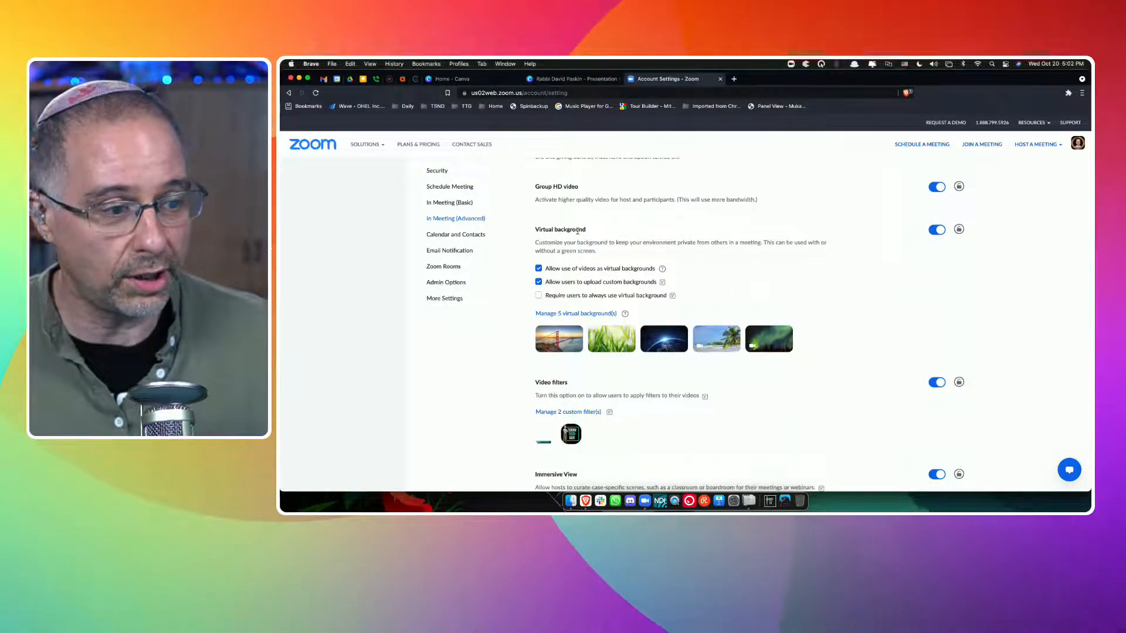
pyautogui.scroll(5, 578, 231)
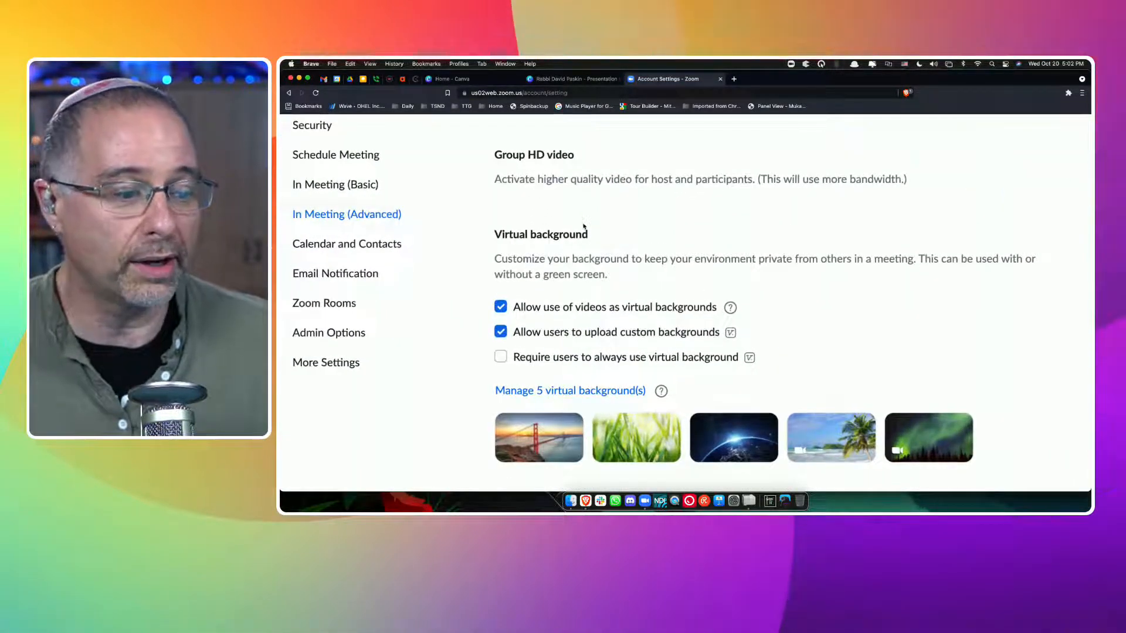
pyautogui.scroll(-3, 584, 226)
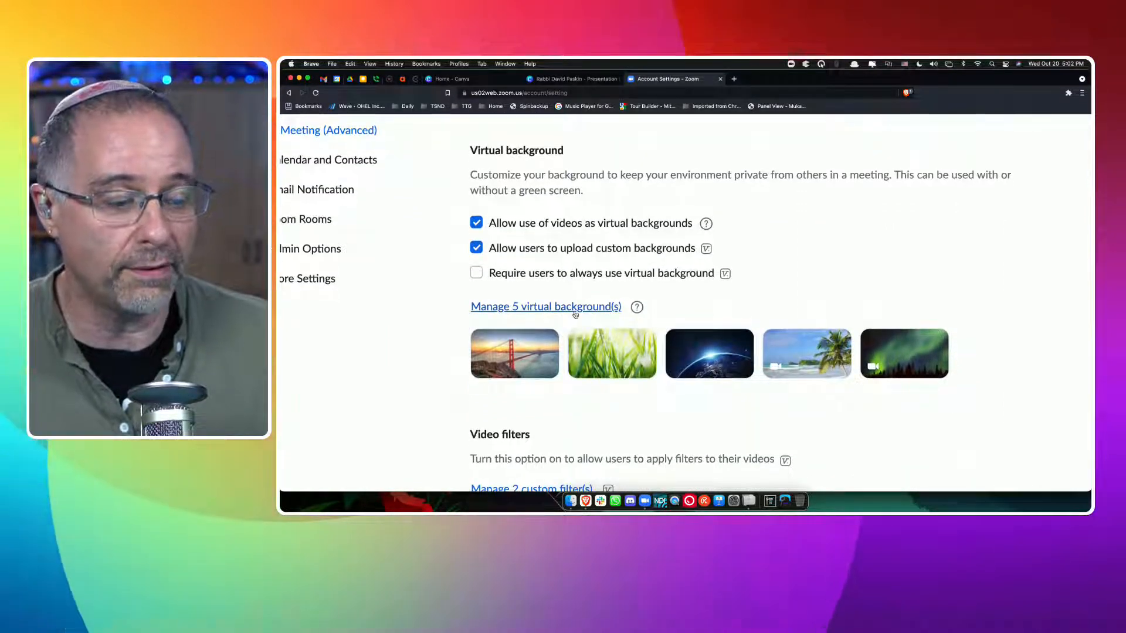
pyautogui.scroll(-5, 575, 315)
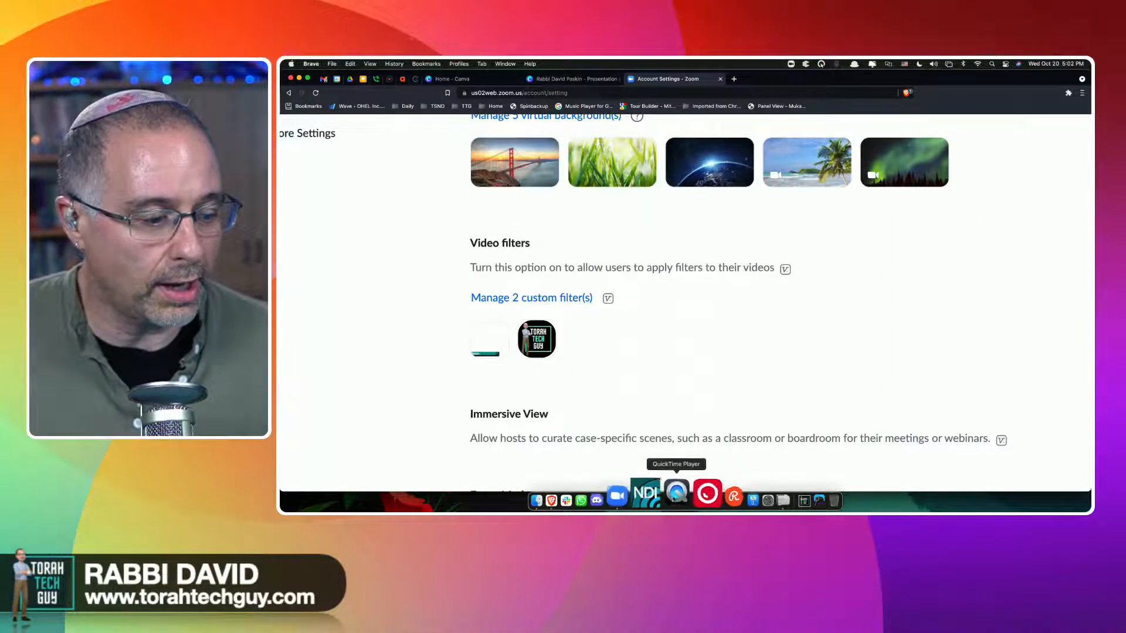
# Step: Switch to the Zoom desktop app, start a new meeting without joining audio, and make its window full screen
pyautogui.click(645, 493)
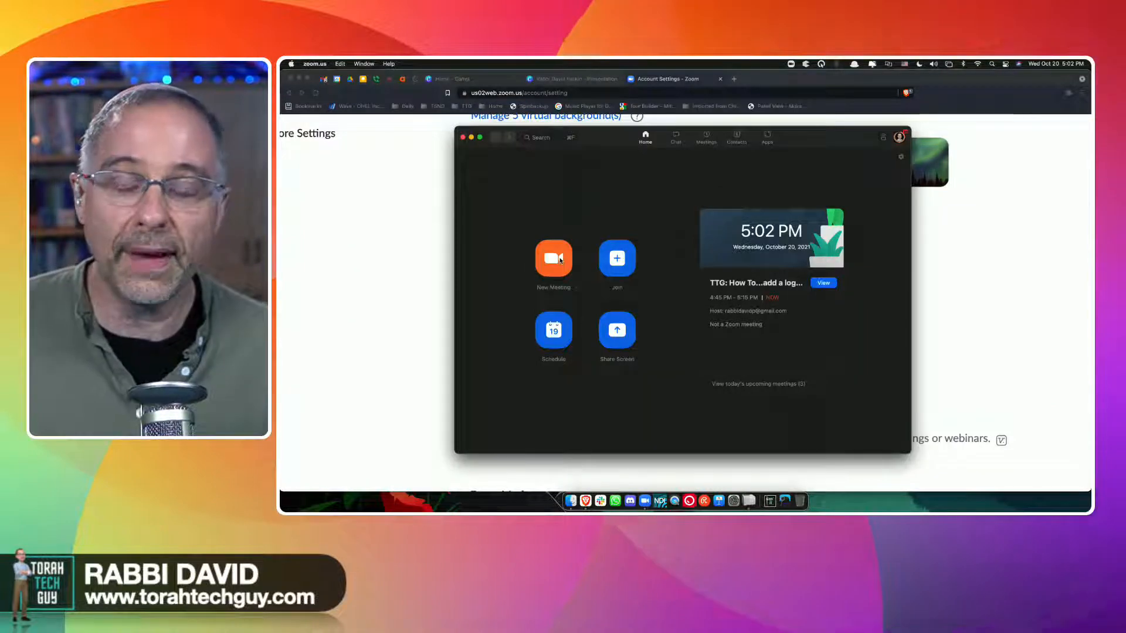
pyautogui.click(553, 259)
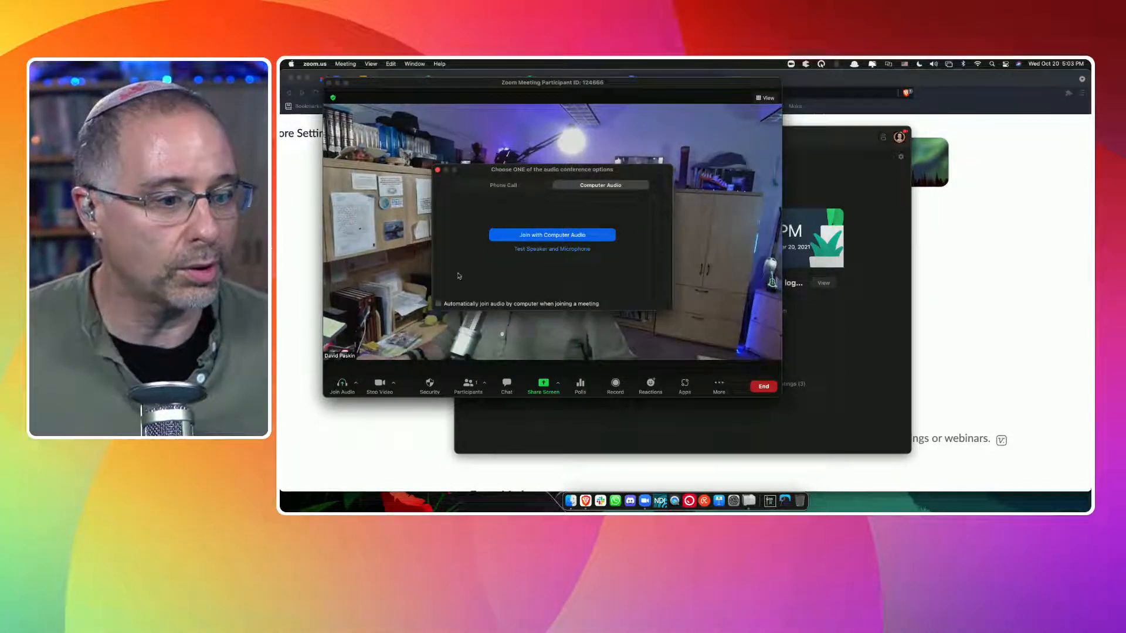
pyautogui.click(437, 170)
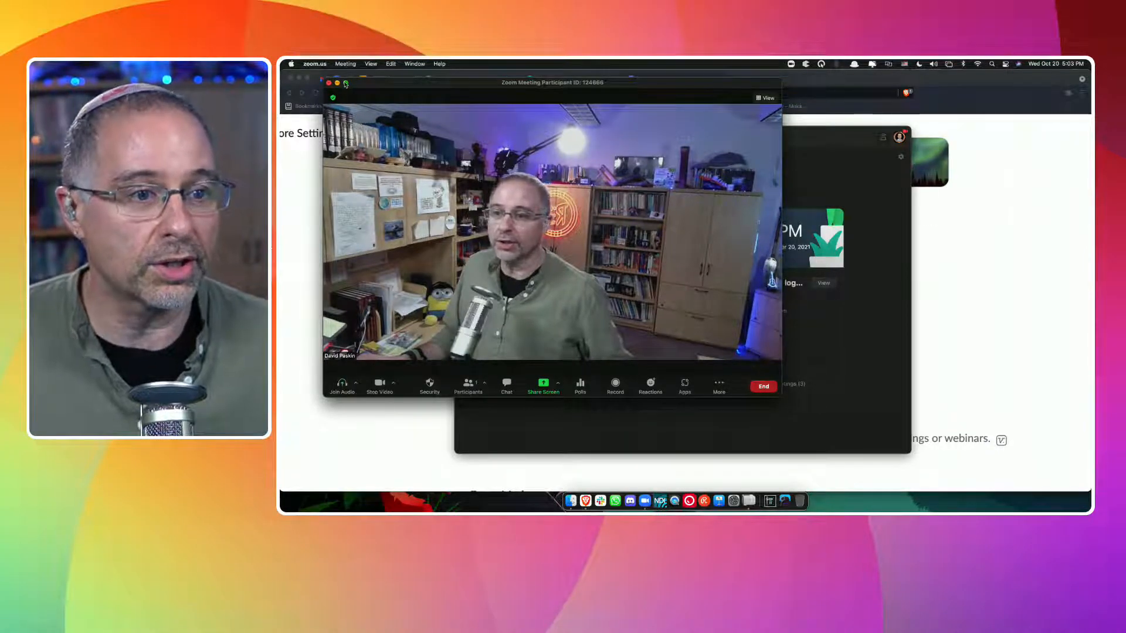
pyautogui.click(346, 84)
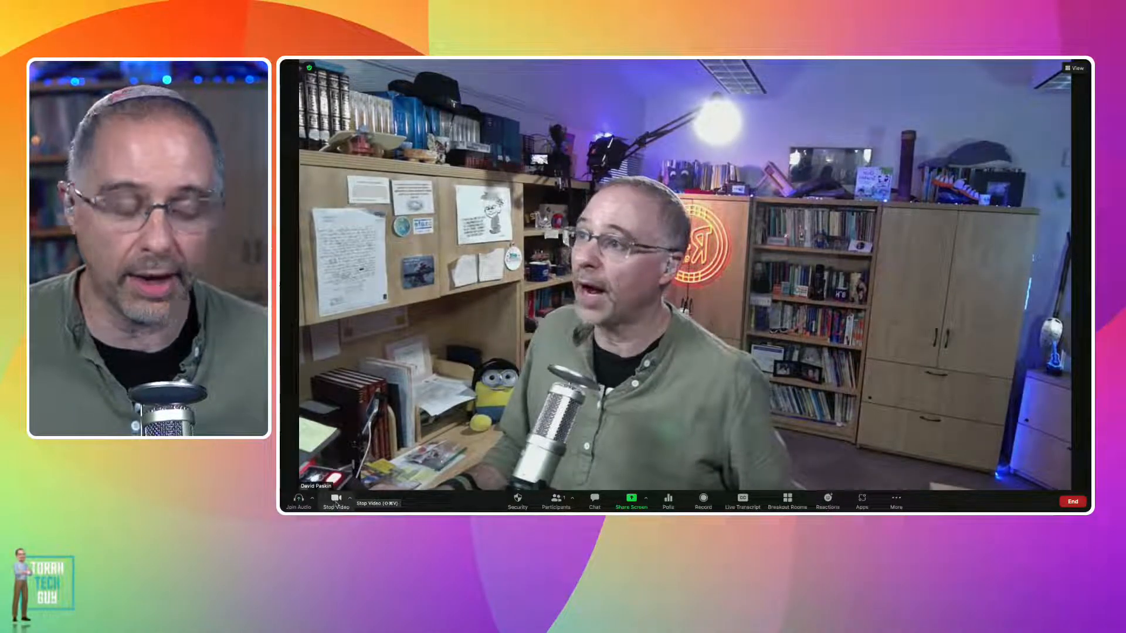
# Step: Open the meeting's video filter options, look at the virtual backgrounds, and return to the video filters
pyautogui.click(351, 499)
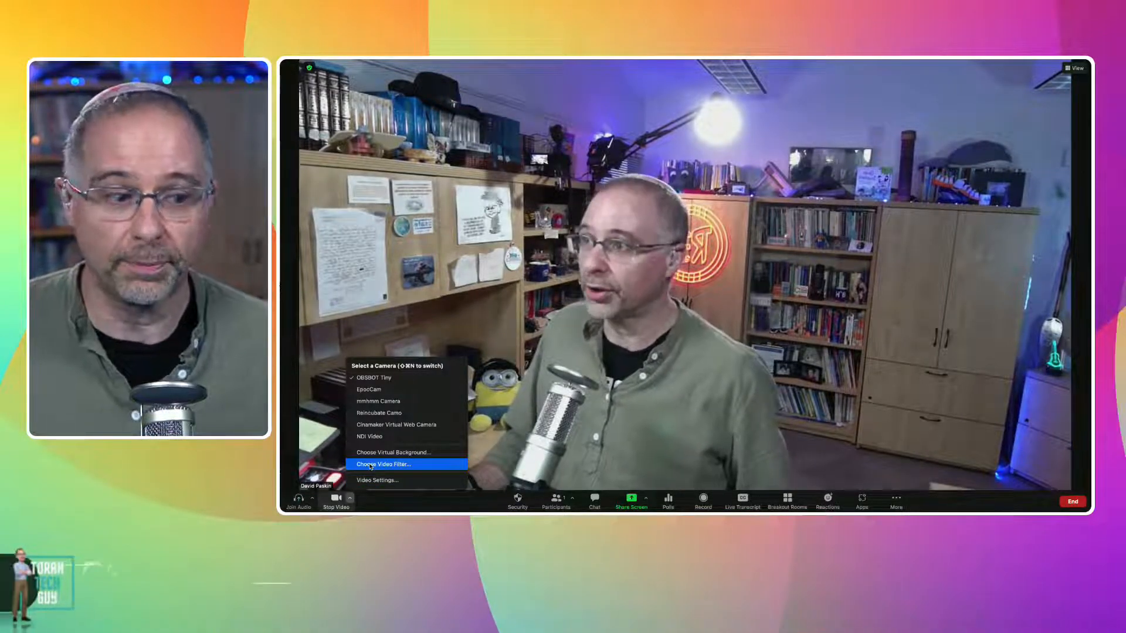
pyautogui.click(383, 464)
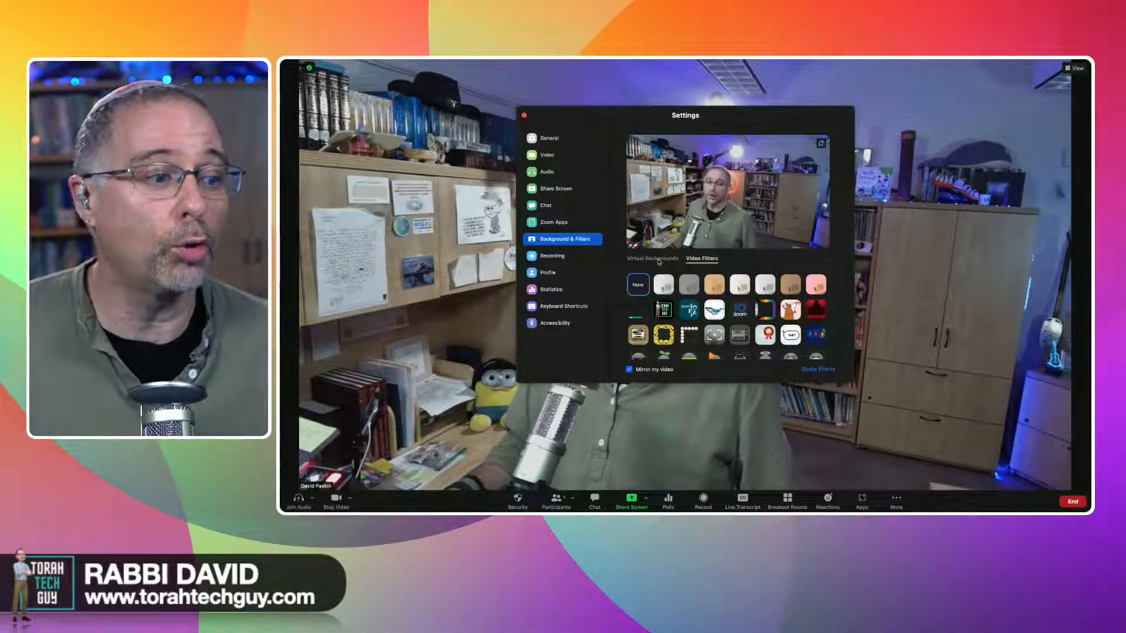
pyautogui.click(659, 260)
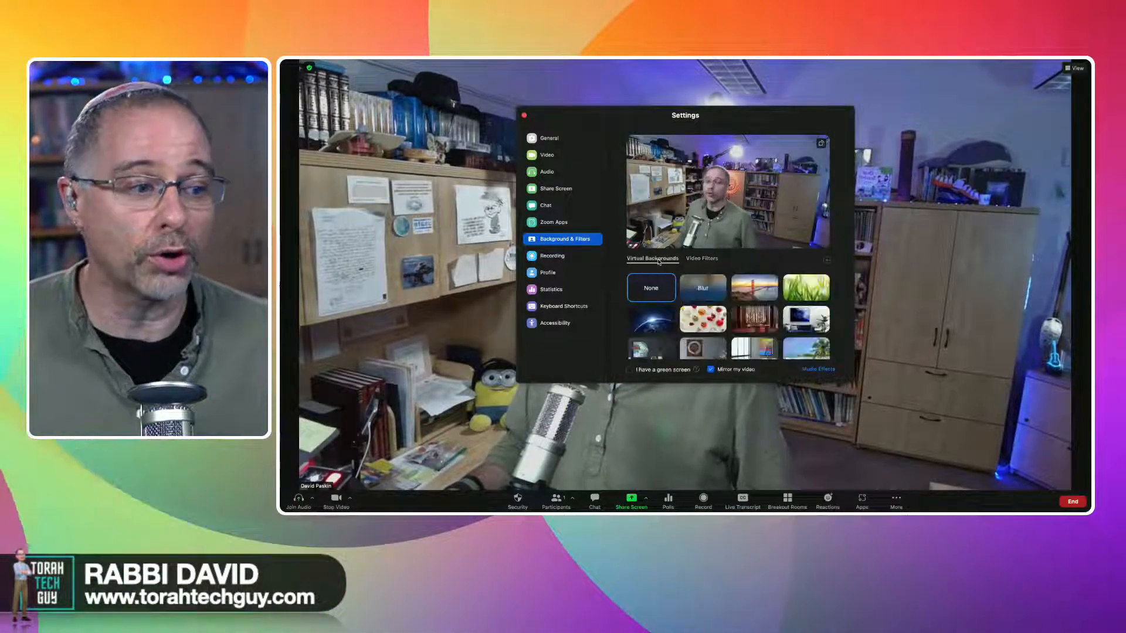
pyautogui.click(698, 259)
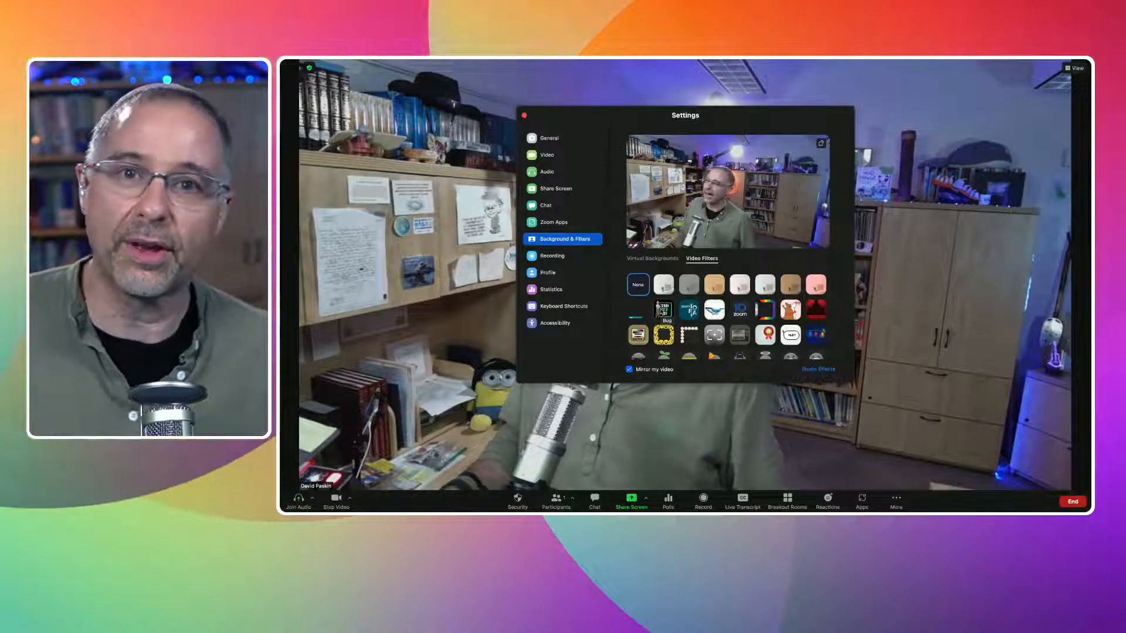
# Step: Try the Torah Tech Guy logo filter, apply the custom name-banner filter instead, and close the settings
pyautogui.click(661, 311)
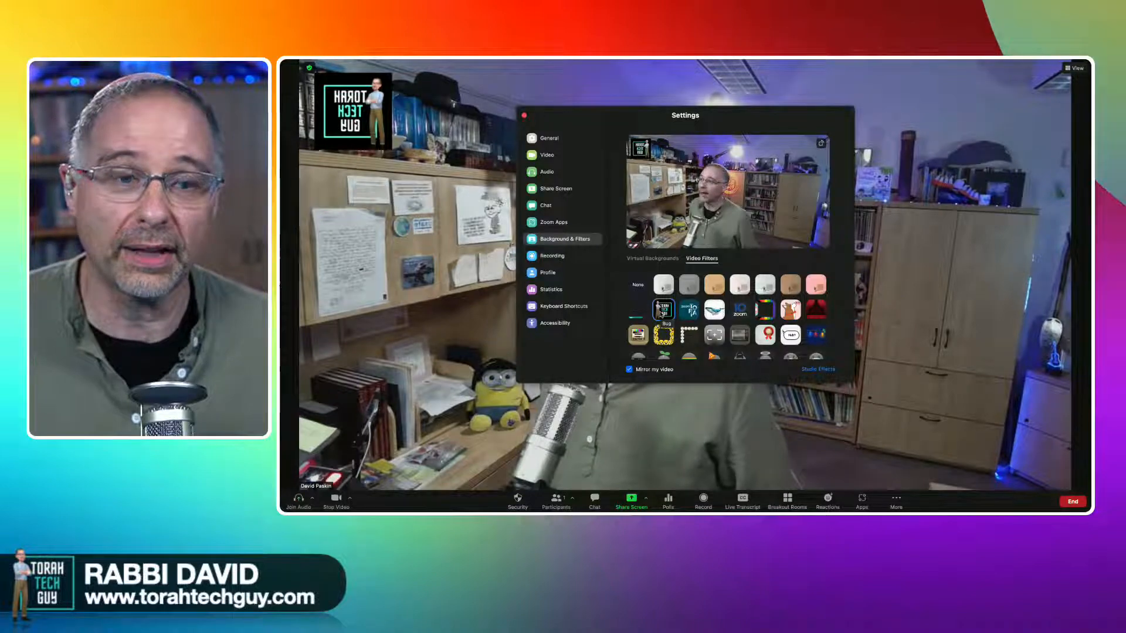
pyautogui.click(637, 312)
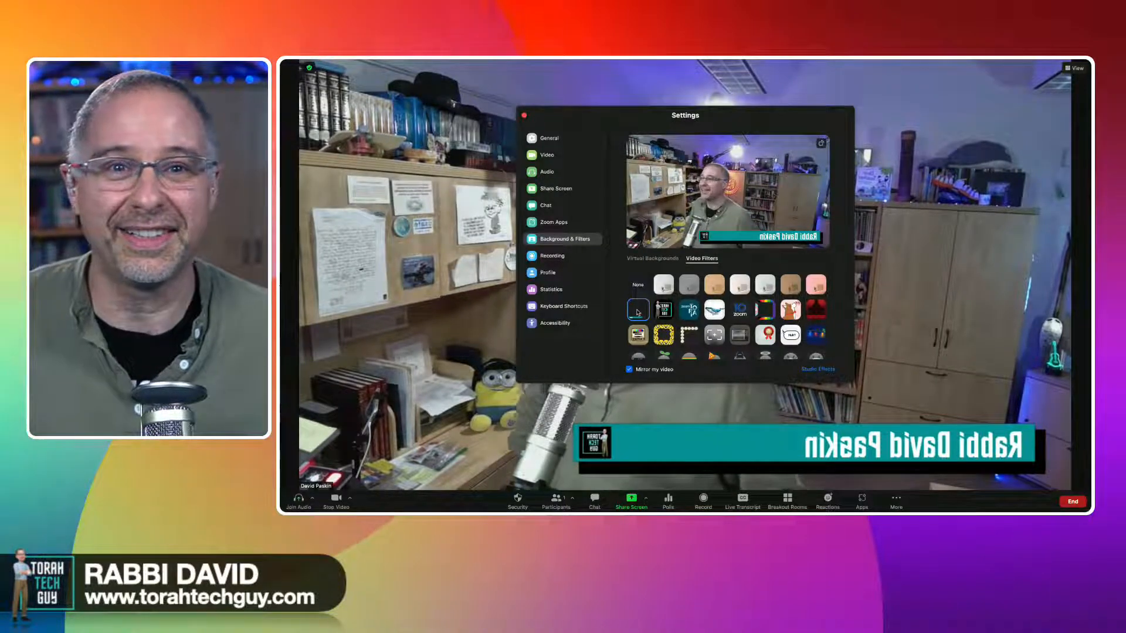
pyautogui.click(525, 116)
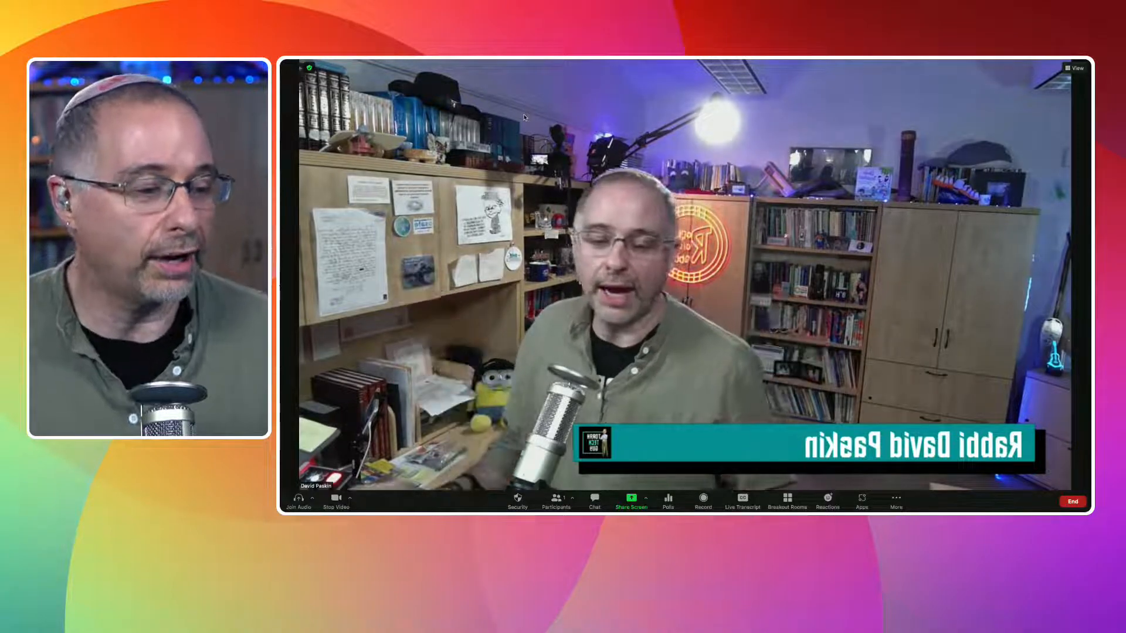
# Step: End the full-screen meeting for all participants and switch back to the browser
pyautogui.press('Escape')
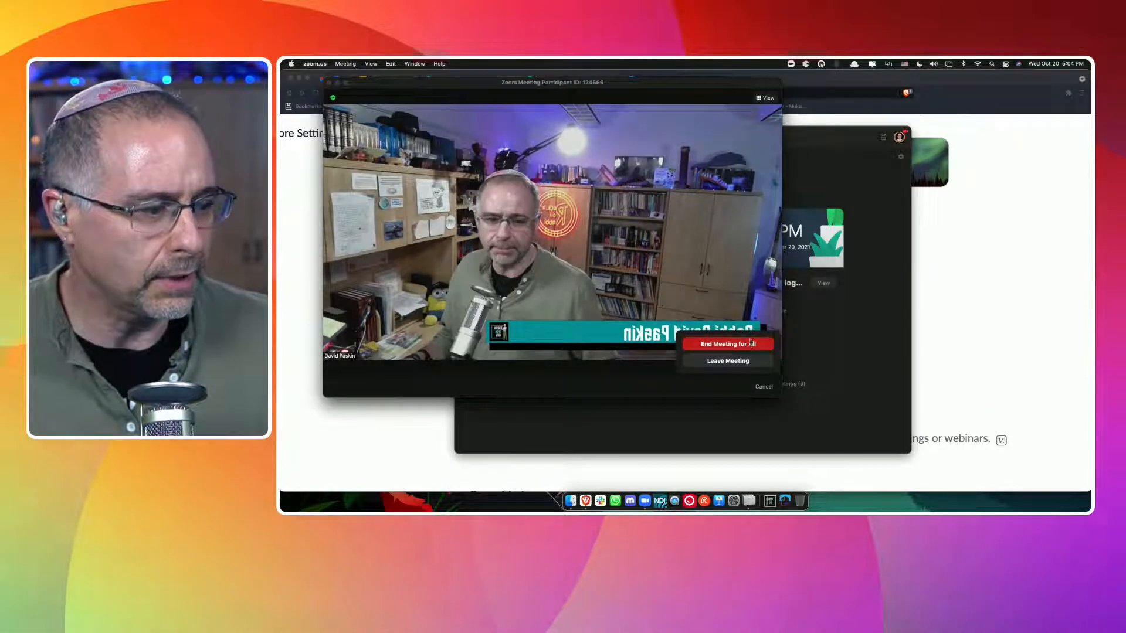
pyautogui.click(751, 344)
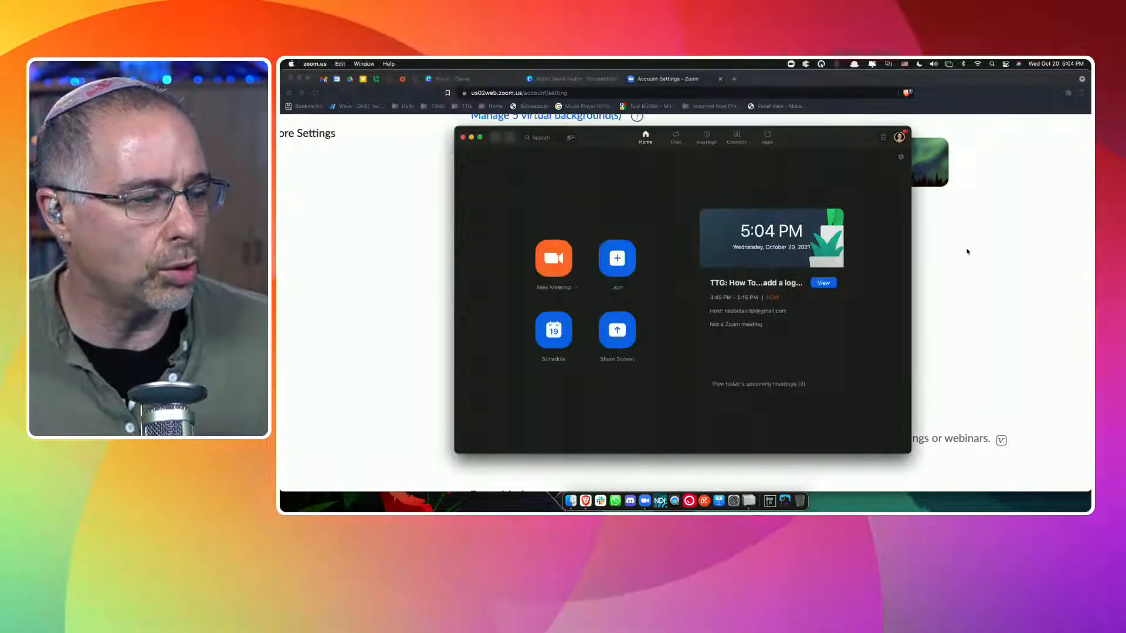
pyautogui.click(967, 251)
pyautogui.scroll(-5, 754, 246)
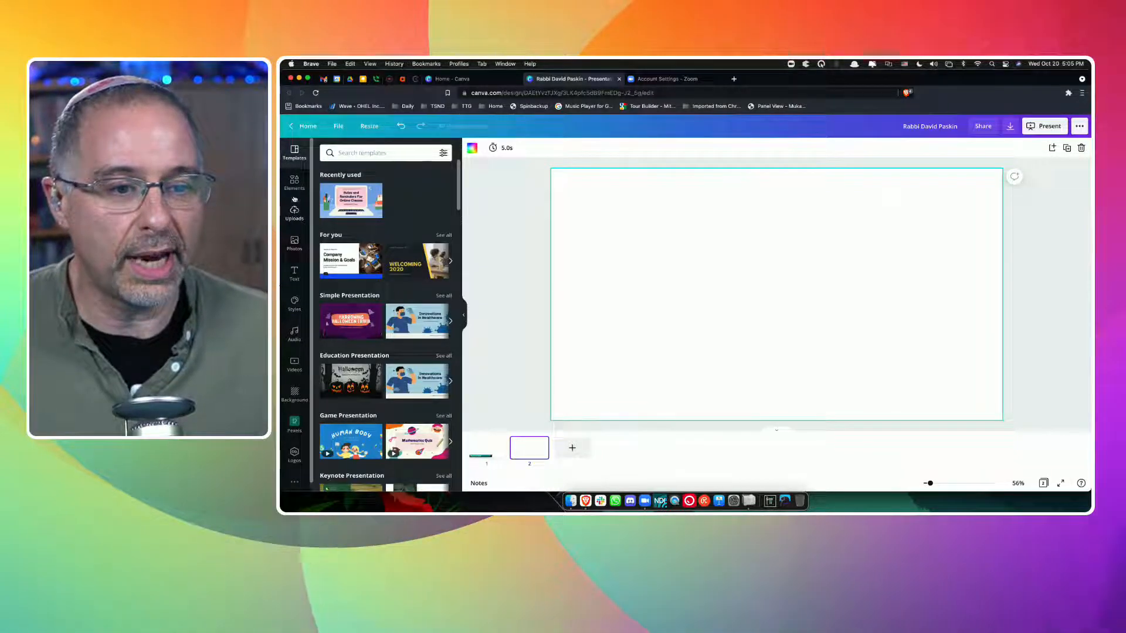
# Step: Add a square to the blank second Canva page and reshape it into a bottom bar about 1,230 wide and 129 high
pyautogui.click(294, 181)
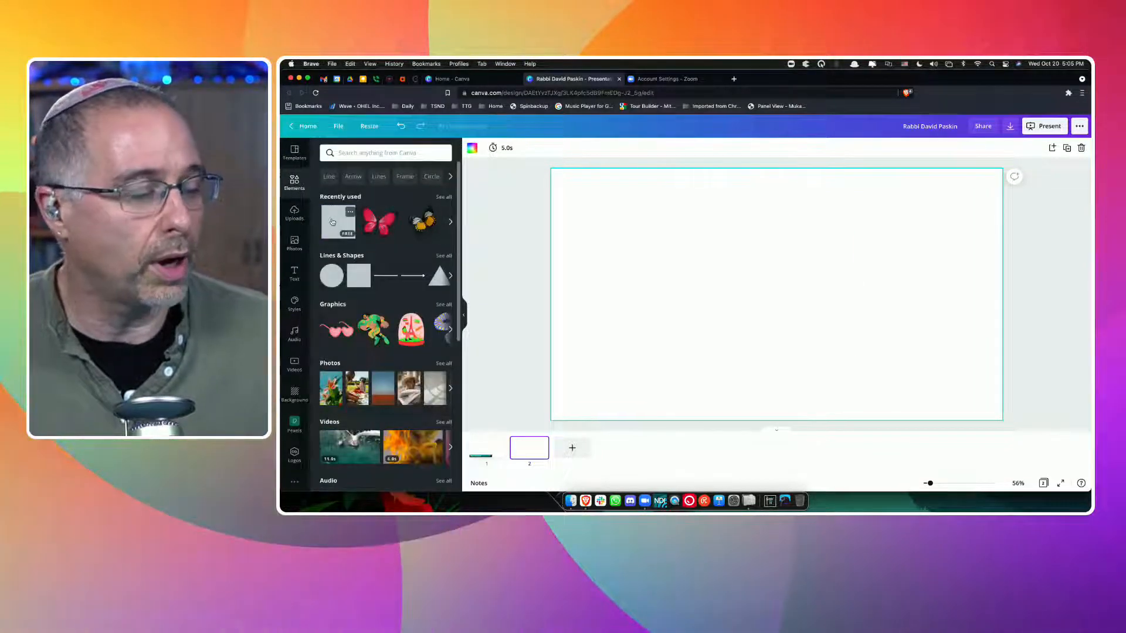
pyautogui.click(331, 220)
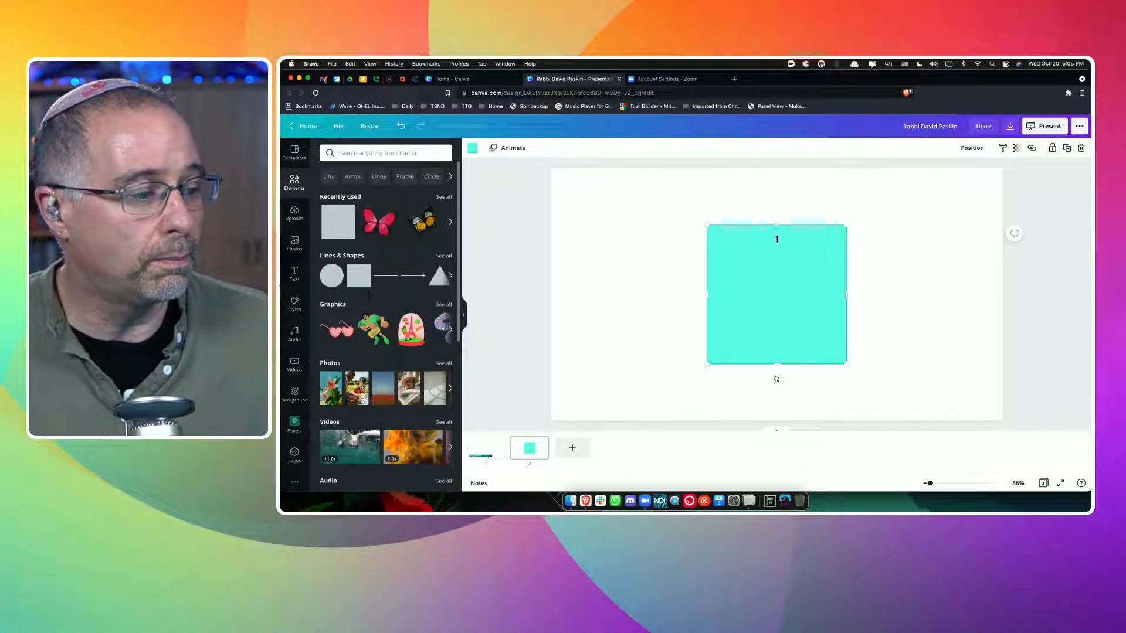
pyautogui.moveTo(777, 238); pyautogui.dragTo(624, 395)
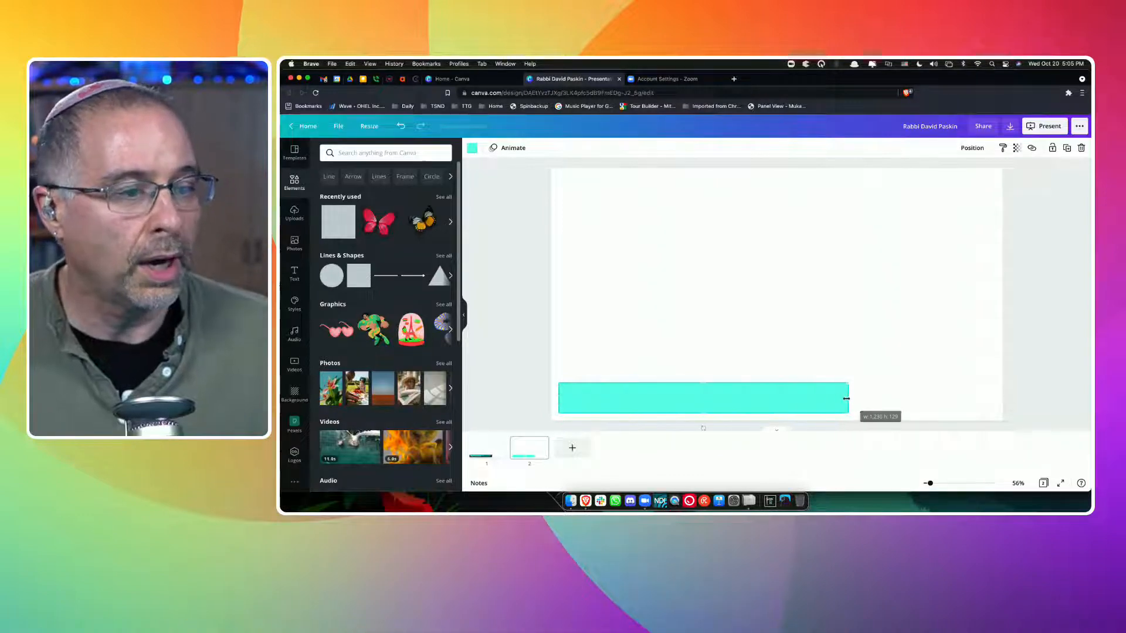
# Step: Recolour the bar at the bottom of the page black using the logo's colour palette
pyautogui.click(474, 149)
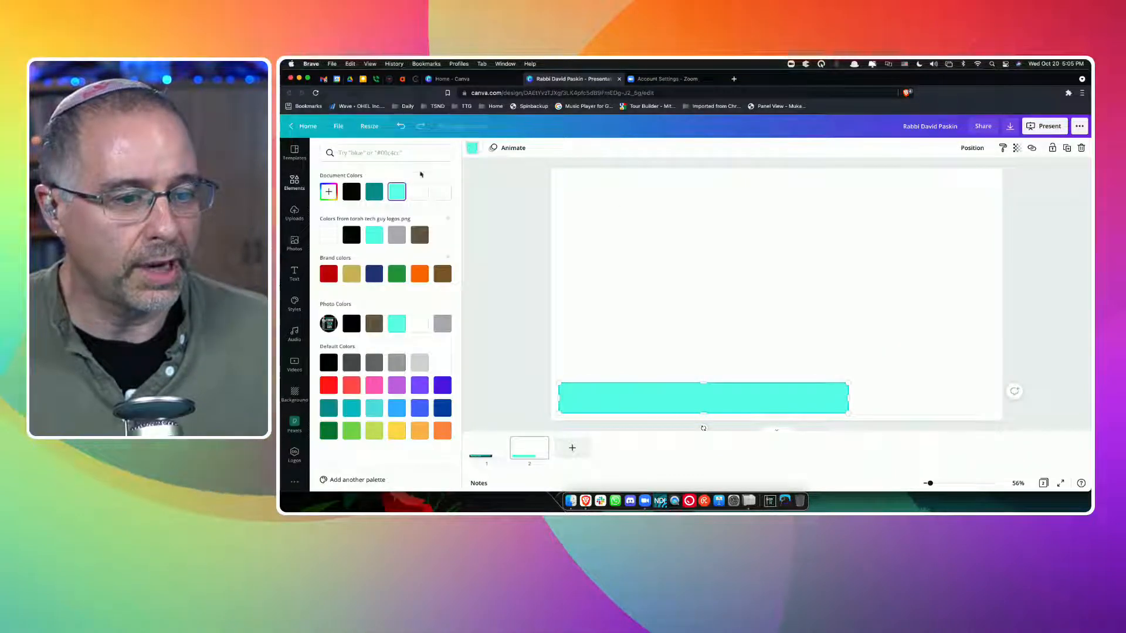
pyautogui.click(348, 236)
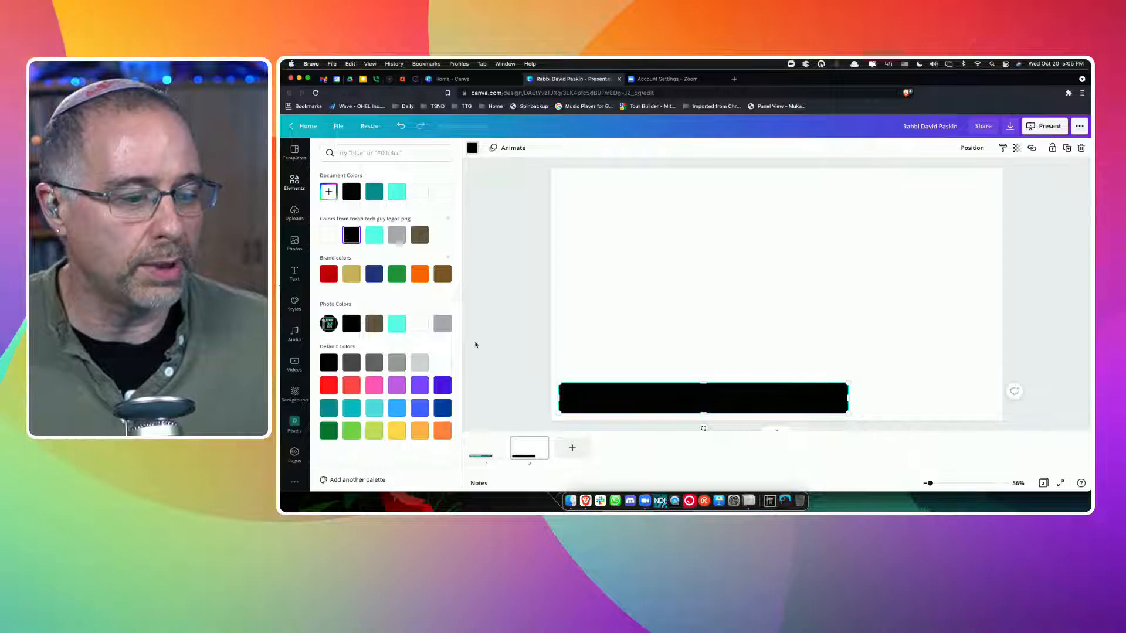
pyautogui.click(605, 362)
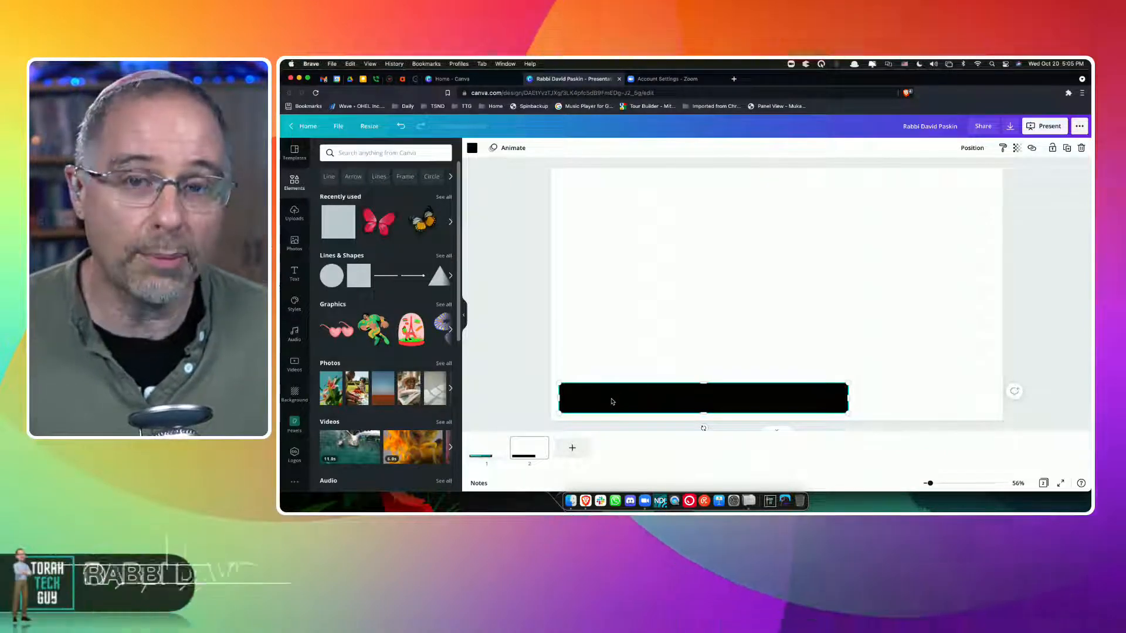
# Step: Duplicate the black bar just above the original and make the copy shorter and thinner
pyautogui.moveTo(612, 398); pyautogui.dragTo(618, 355)
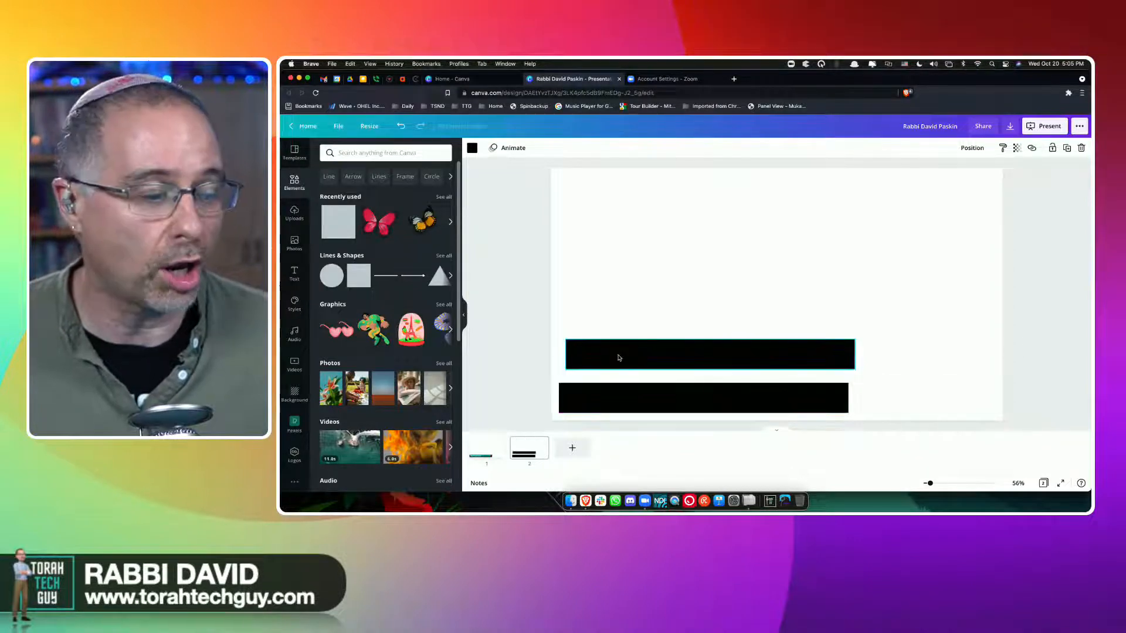
pyautogui.moveTo(856, 340); pyautogui.dragTo(809, 353)
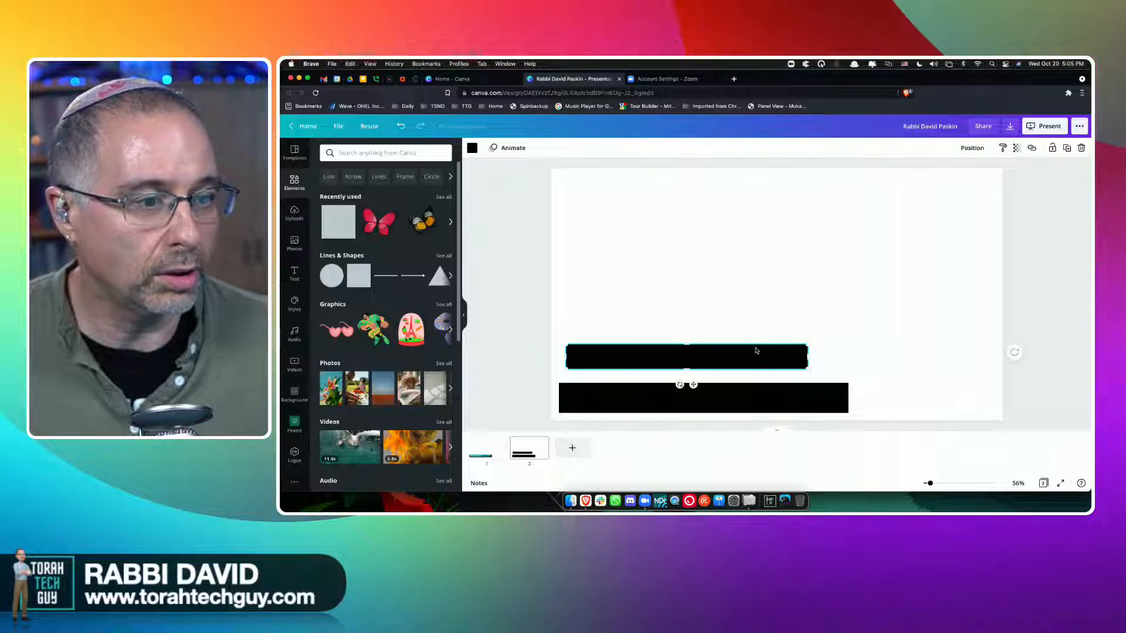
# Step: Recolour the smaller bar dark teal from the document colours and place it over the black bar
pyautogui.click(472, 149)
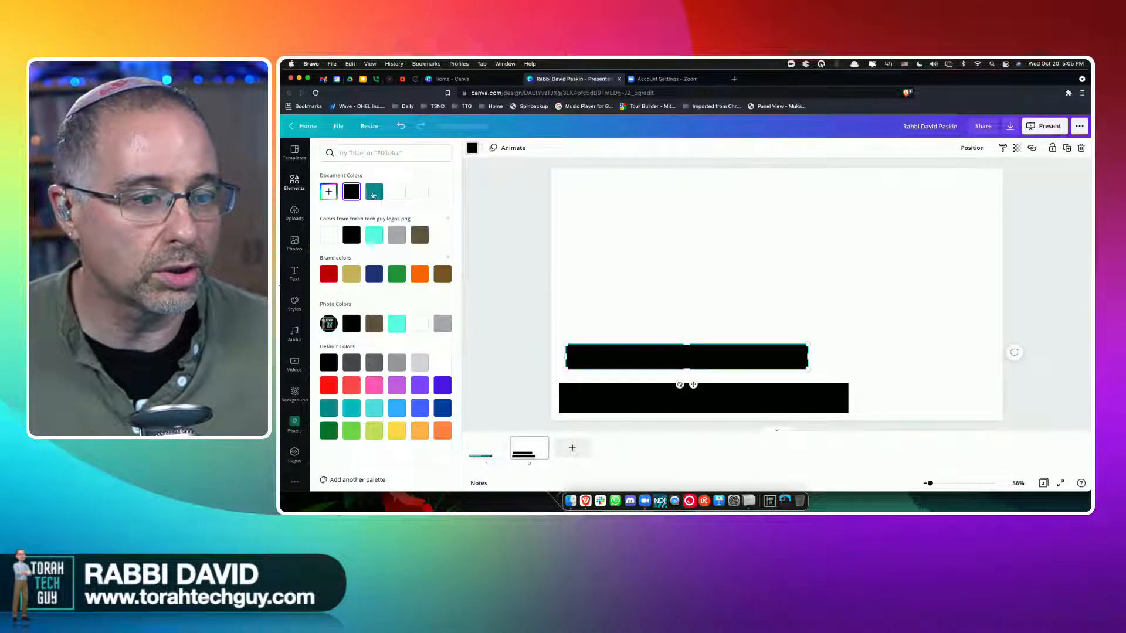
pyautogui.click(374, 193)
pyautogui.moveTo(657, 356); pyautogui.dragTo(659, 390)
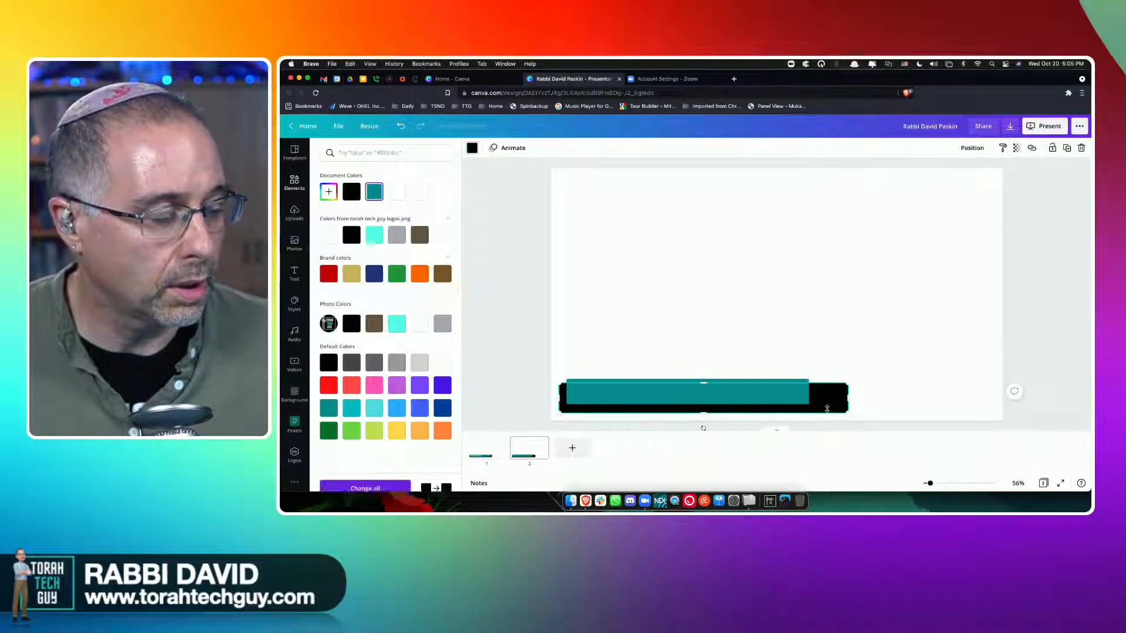
# Step: Shorten the black bar to end just before the teal bar's right end, and add a heading reading "Torah Tech Guy"
pyautogui.moveTo(848, 398); pyautogui.dragTo(804, 399)
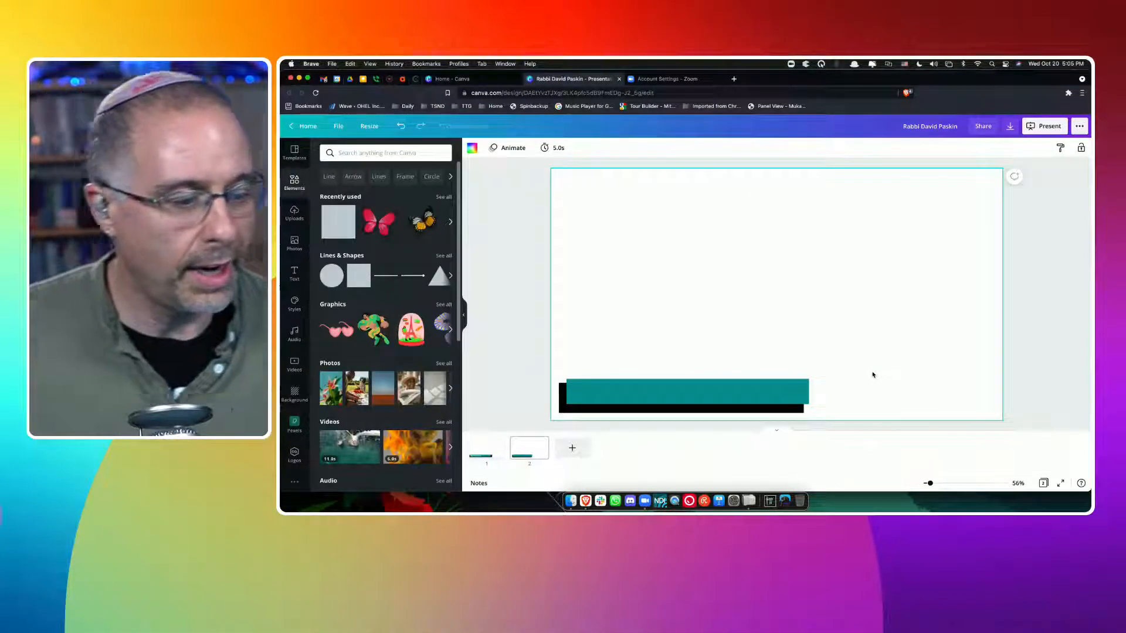
pyautogui.click(295, 273)
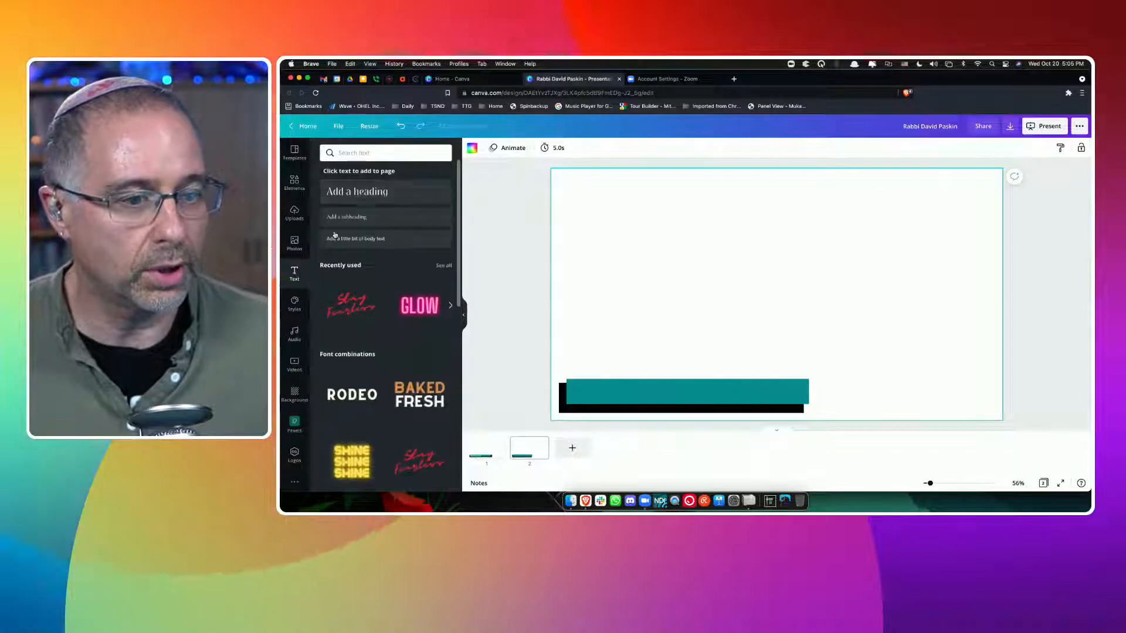
pyautogui.click(364, 192)
pyautogui.write('Rabb')
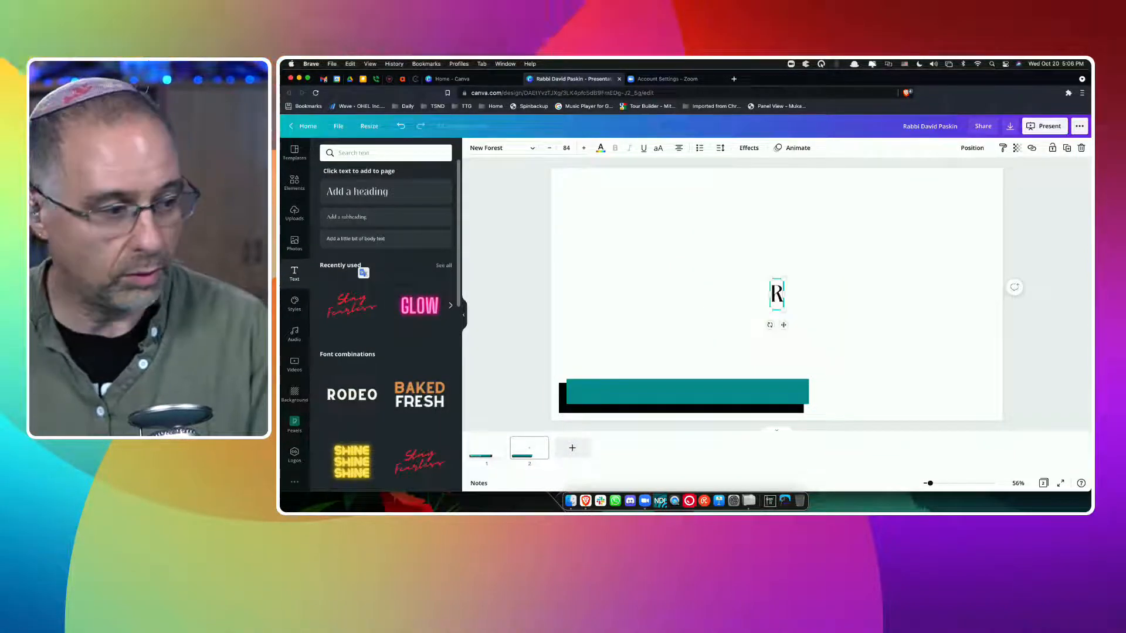
pyautogui.press('BackSpace')
pyautogui.press('BackSpace')
pyautogui.write('T')
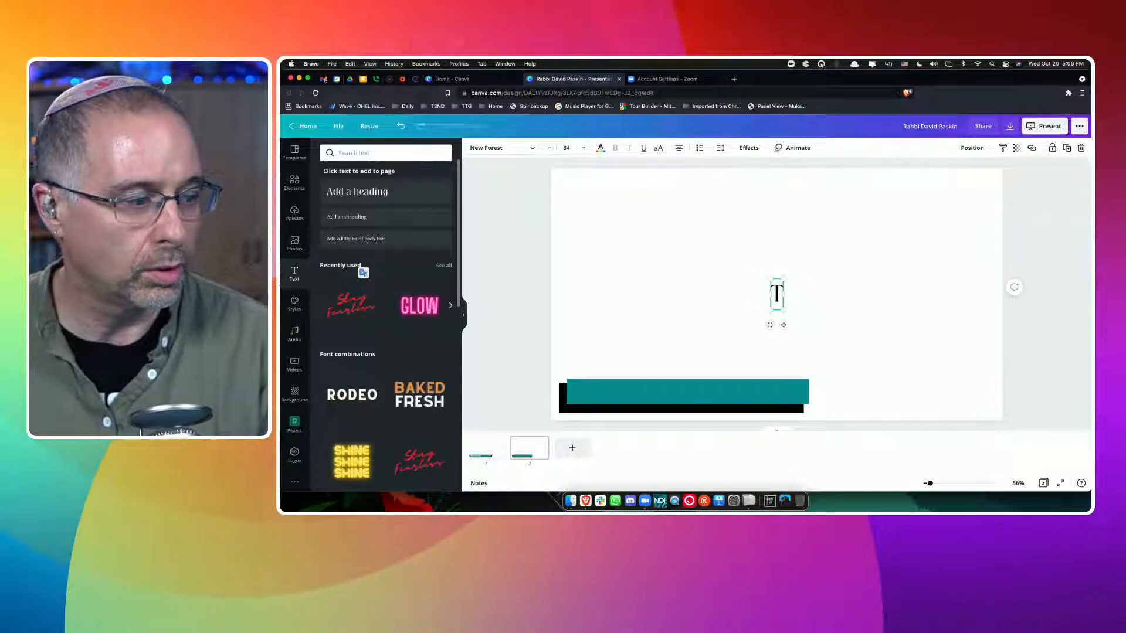
pyautogui.write('orah Tech Guy')
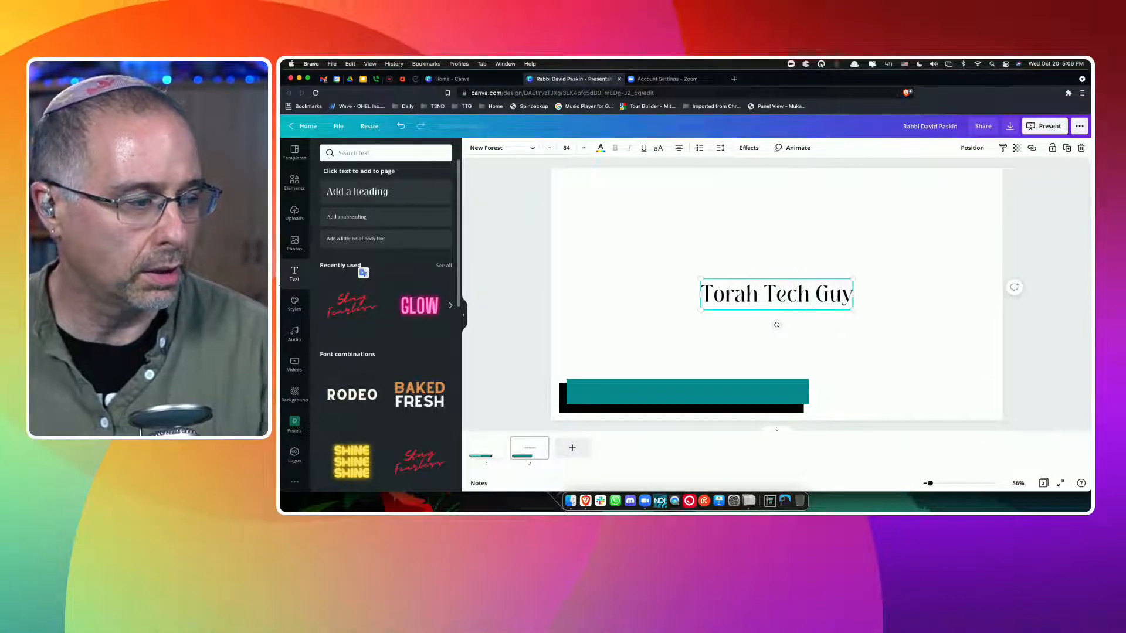
# Step: Set the "Torah Tech Guy" heading in the Horta font and colour it white
pyautogui.click(522, 148)
pyautogui.click(325, 173)
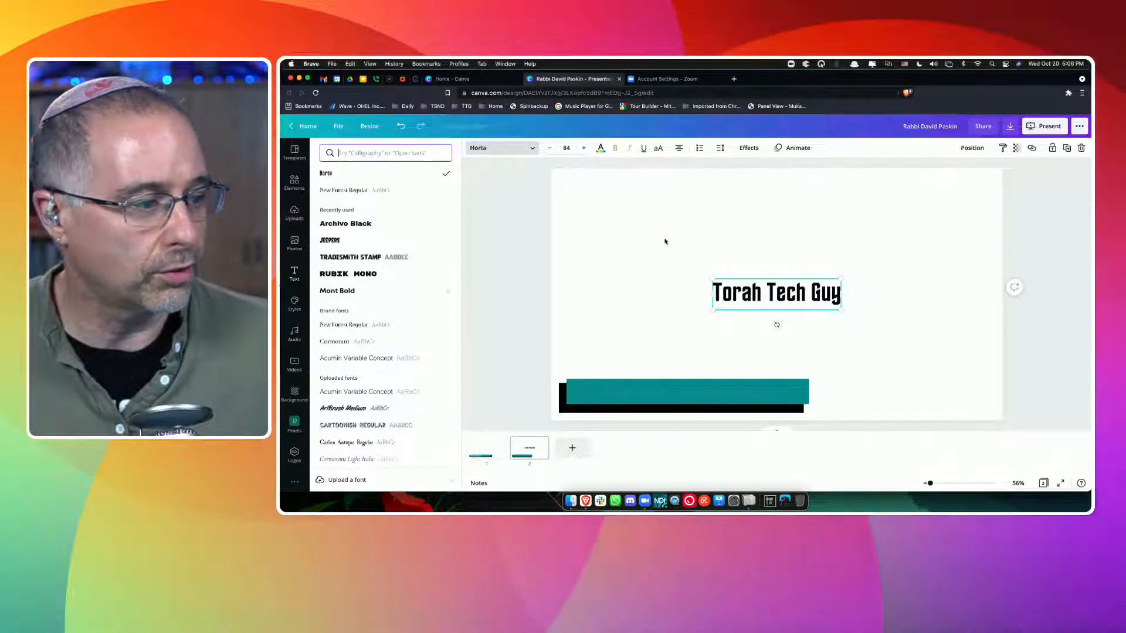
pyautogui.click(599, 149)
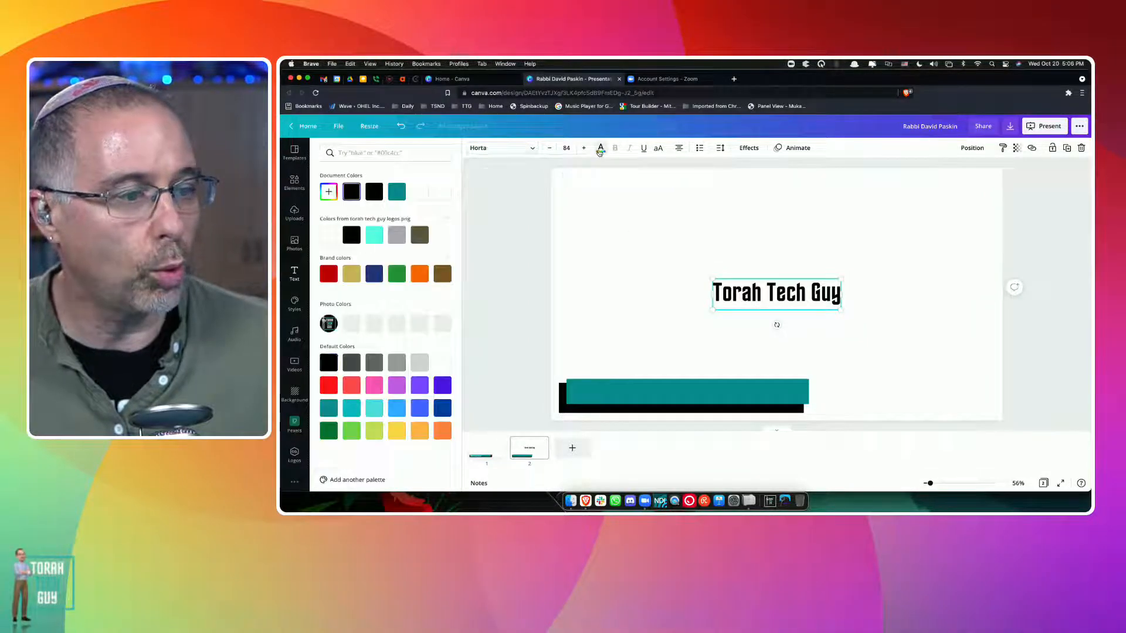
pyautogui.click(789, 289)
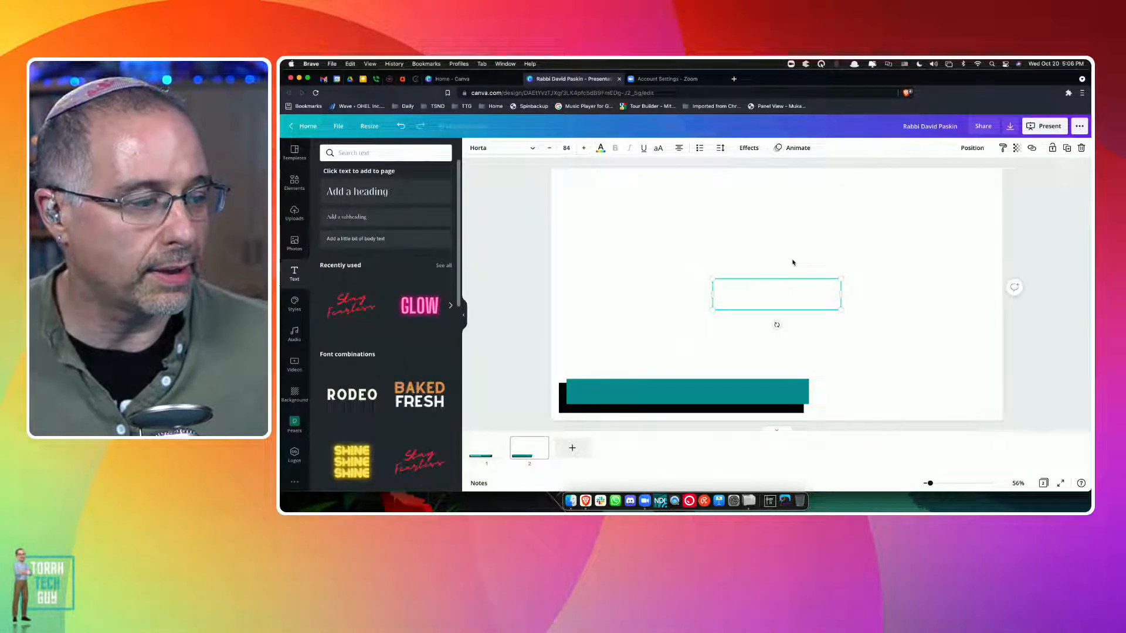
pyautogui.click(793, 262)
# Step: Place the white heading at the left end of the teal bar and reduce its font size to 74
pyautogui.moveTo(770, 296); pyautogui.dragTo(631, 394)
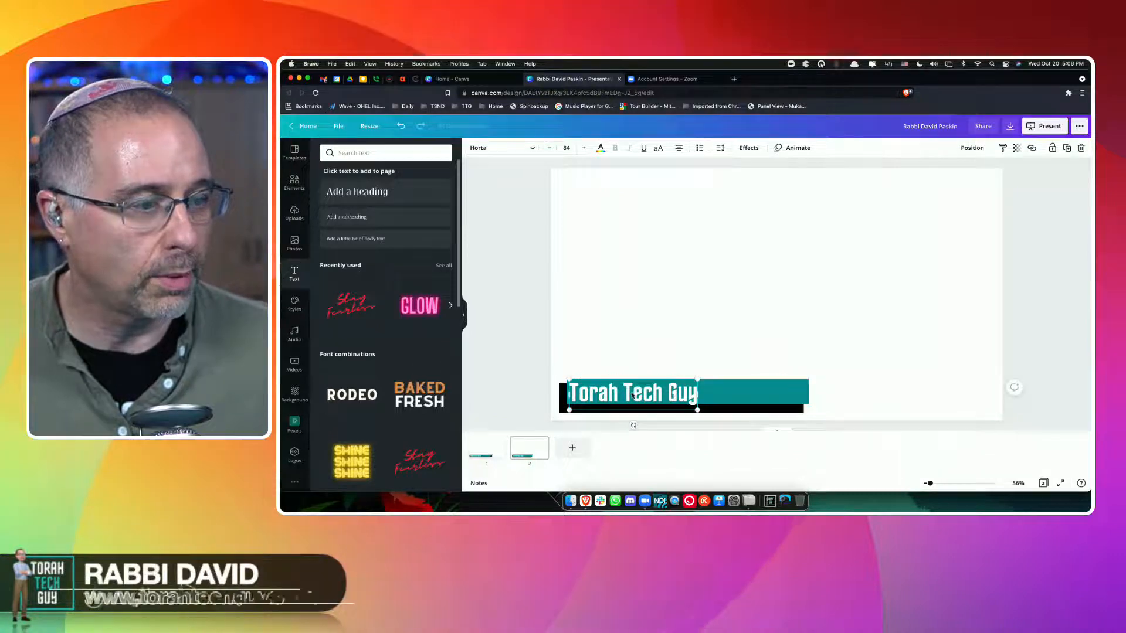
pyautogui.click(547, 151)
pyautogui.click(547, 151)
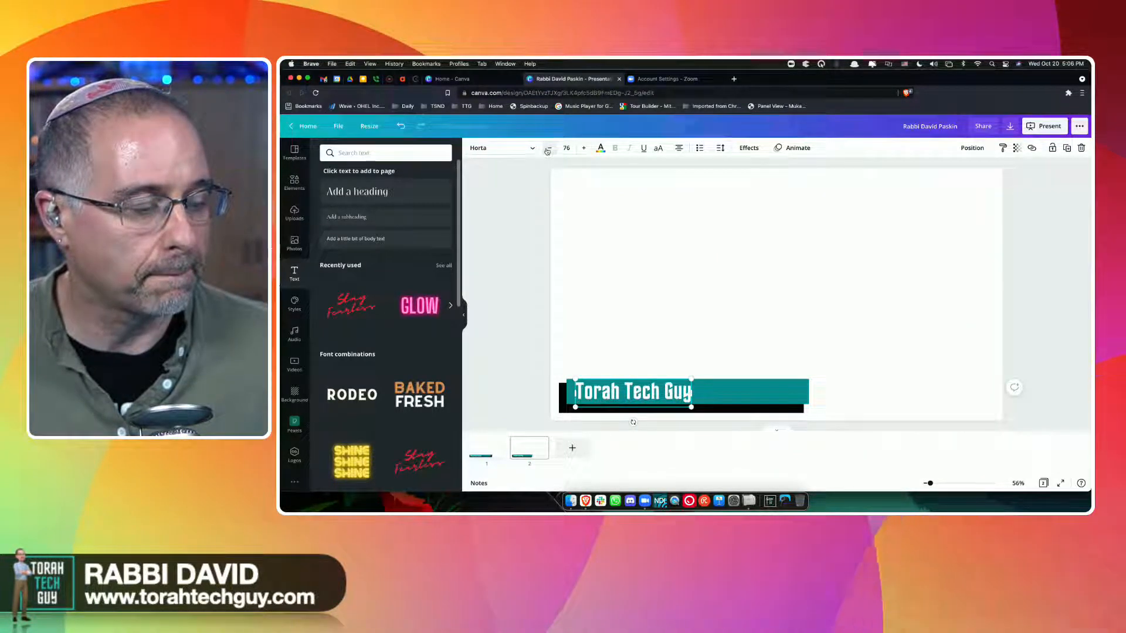
pyautogui.click(547, 151)
pyautogui.click(547, 151)
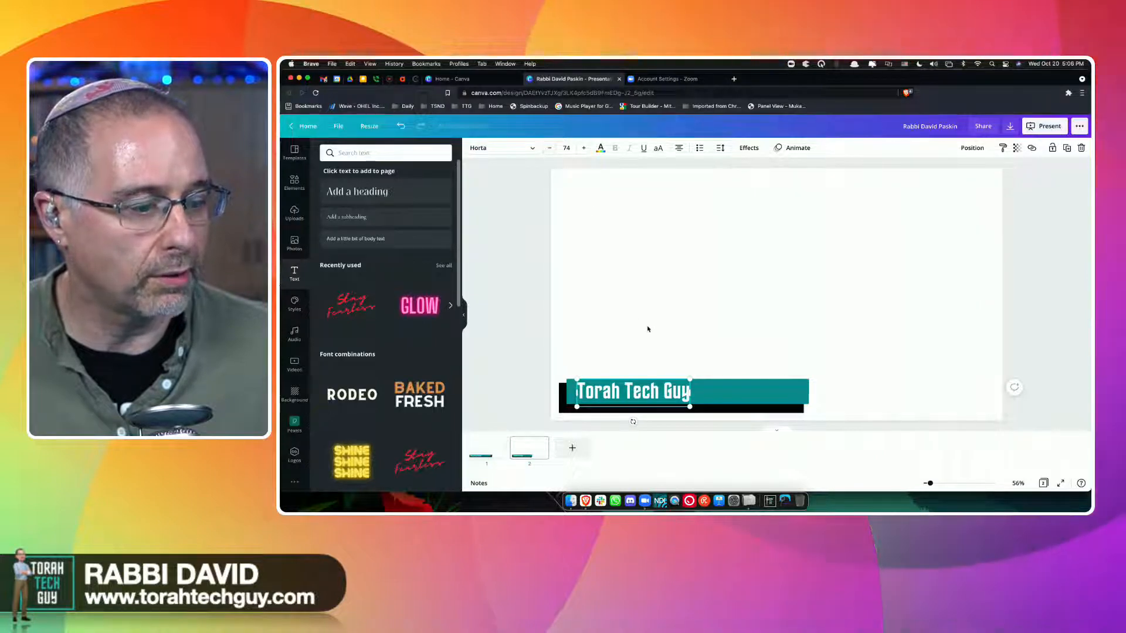
pyautogui.click(637, 348)
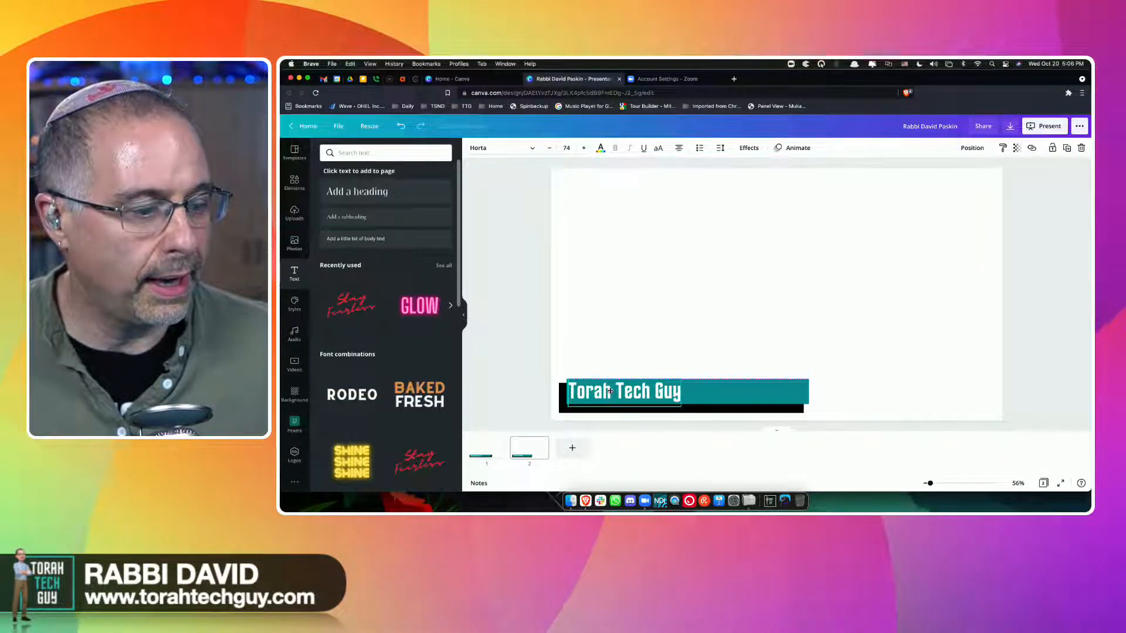
pyautogui.moveTo(609, 391); pyautogui.dragTo(614, 390)
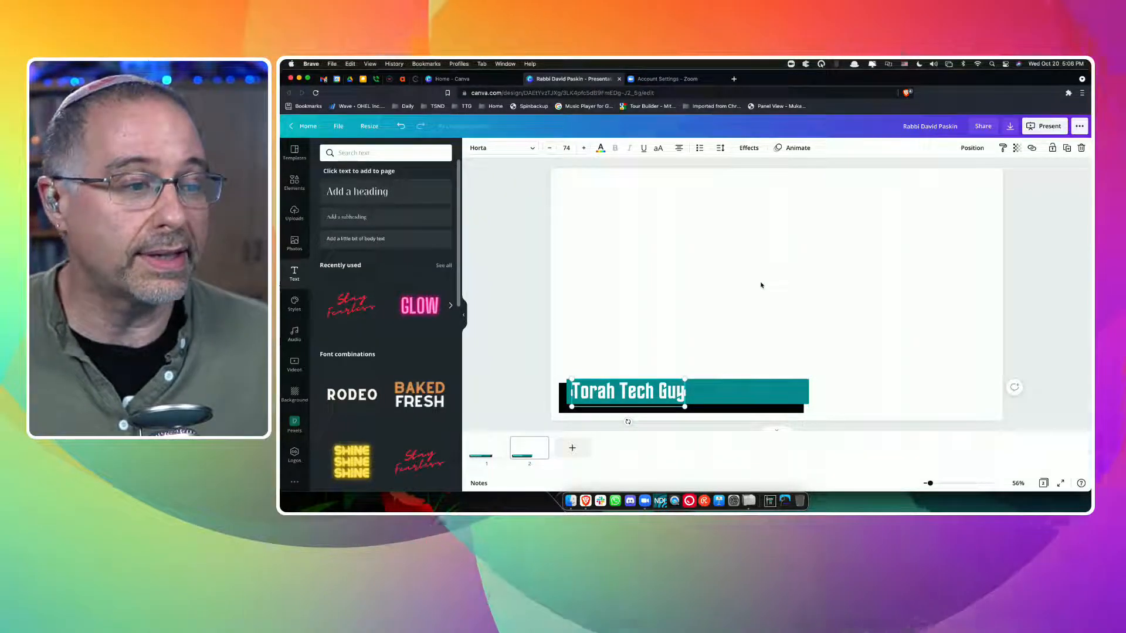
# Step: Examine the blank Presentation option on the Canva home page and return to the banner design
pyautogui.click(498, 83)
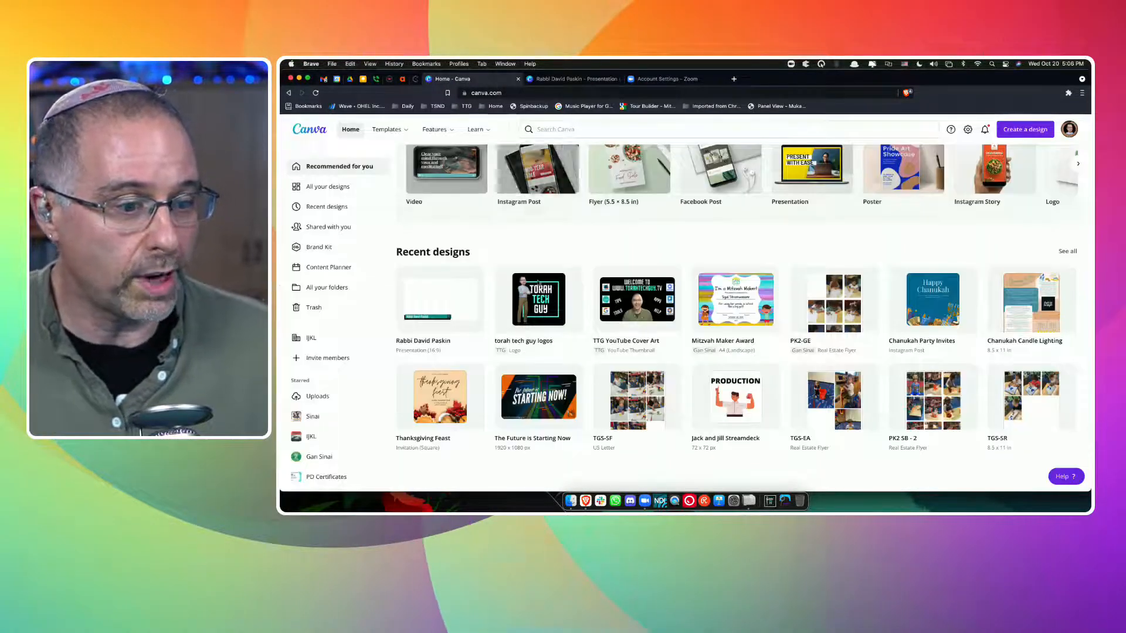
pyautogui.scroll(3, 571, 232)
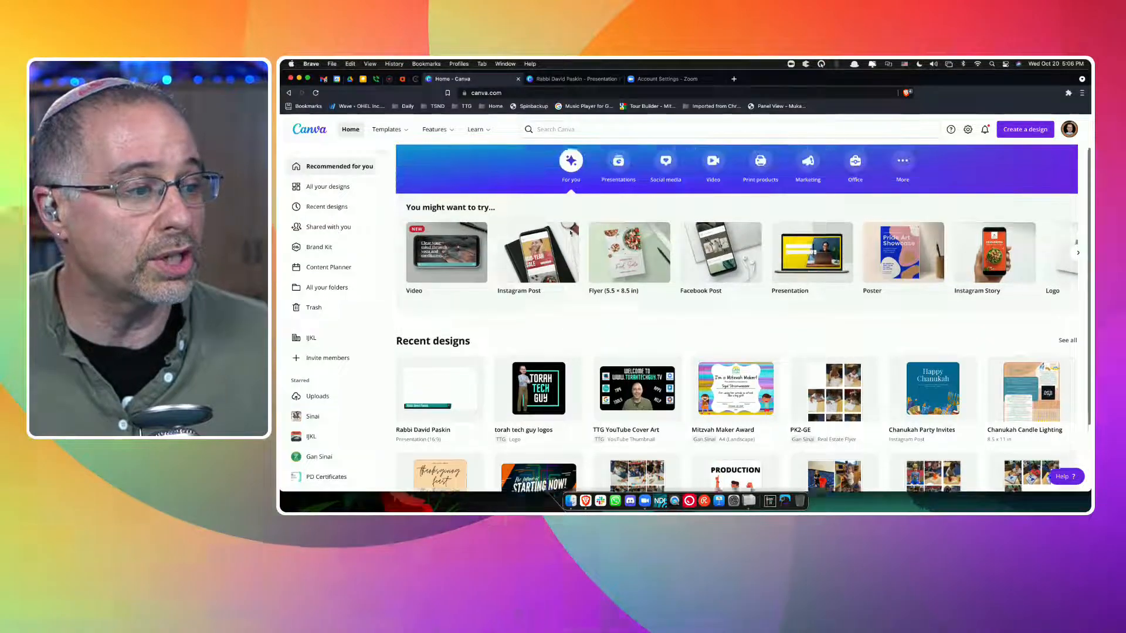
pyautogui.scroll(1, 571, 233)
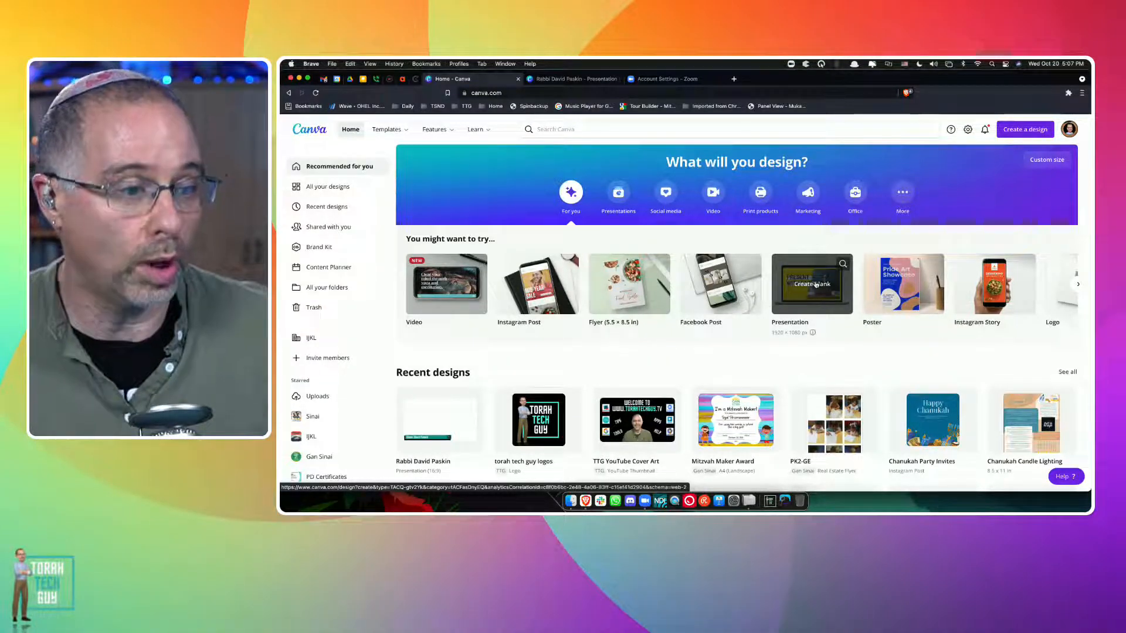
pyautogui.click(581, 82)
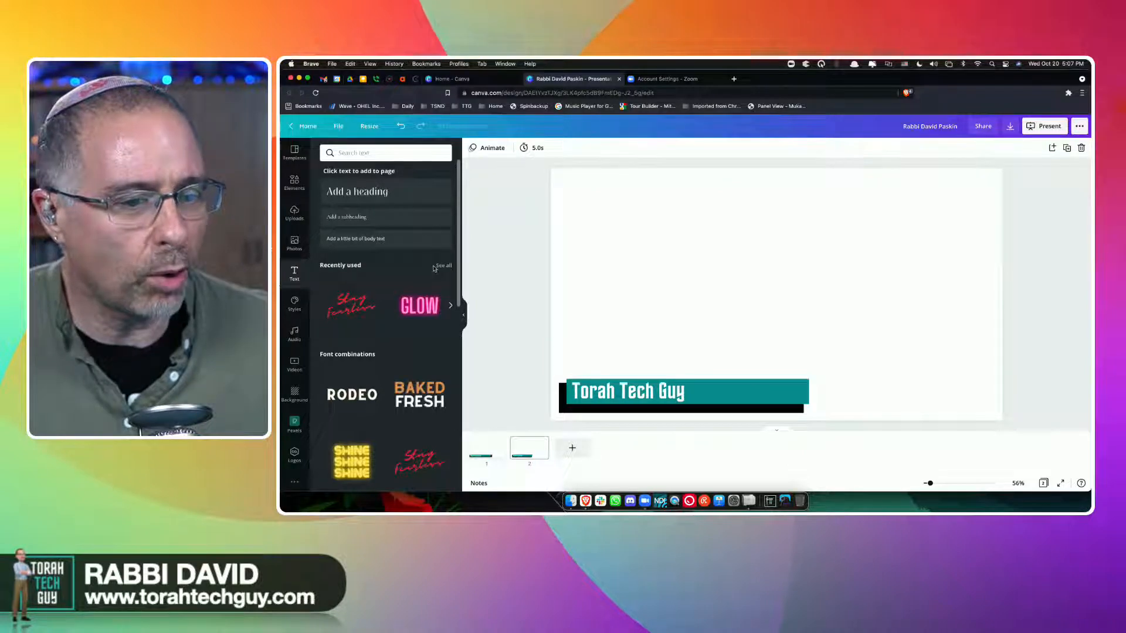
# Step: Search the uploaded images for "torah tech guy"
pyautogui.click(295, 212)
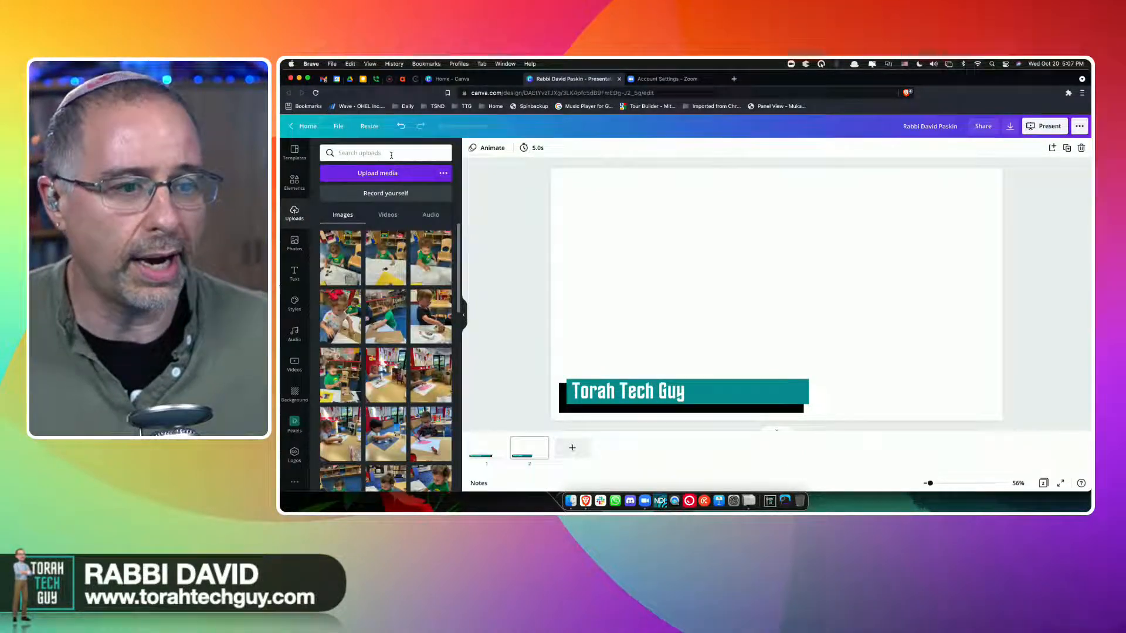
pyautogui.click(391, 153)
pyautogui.write('torah te')
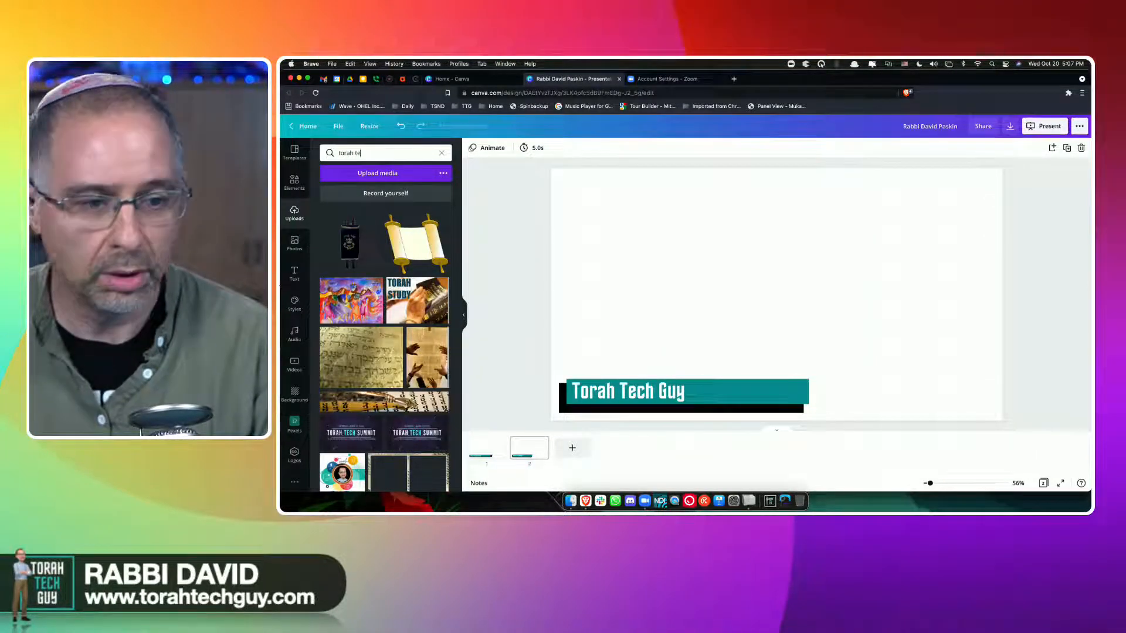
pyautogui.write('ch guy')
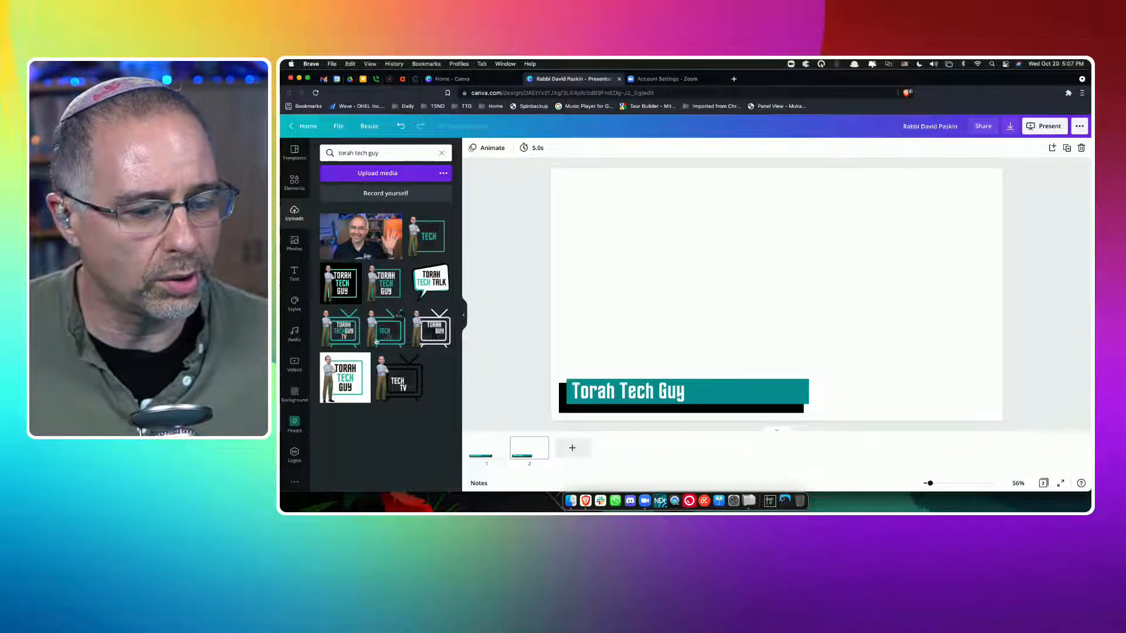
# Step: Add the Torah Tech Guy logo with the teal frame, shrink it and place it in the page's upper-right corner
pyautogui.click(420, 241)
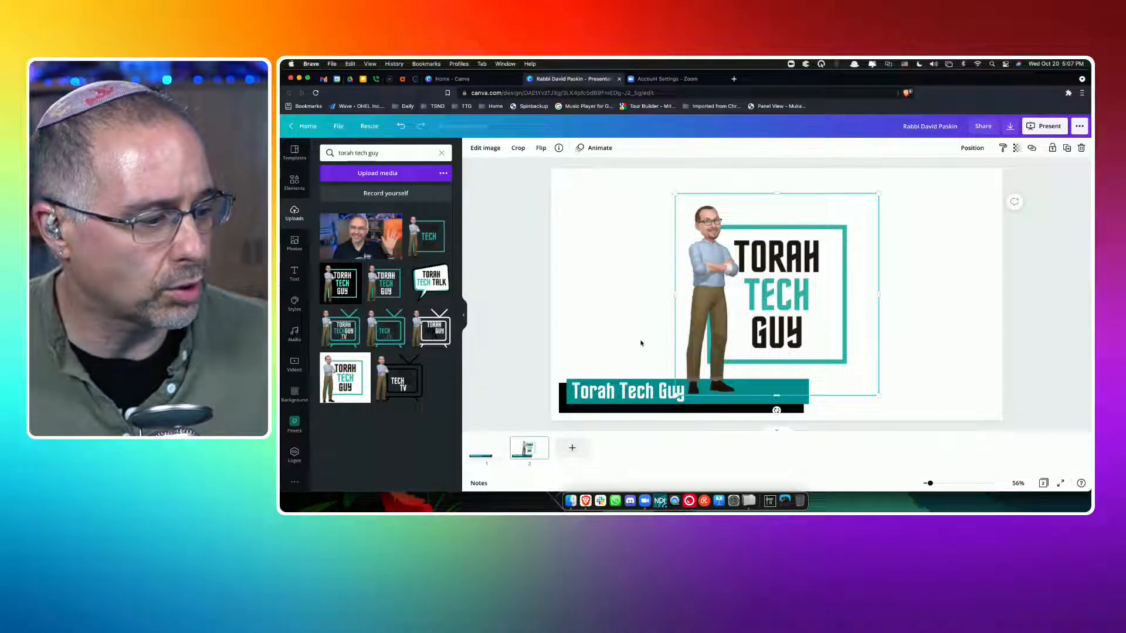
pyautogui.moveTo(676, 396); pyautogui.dragTo(971, 196)
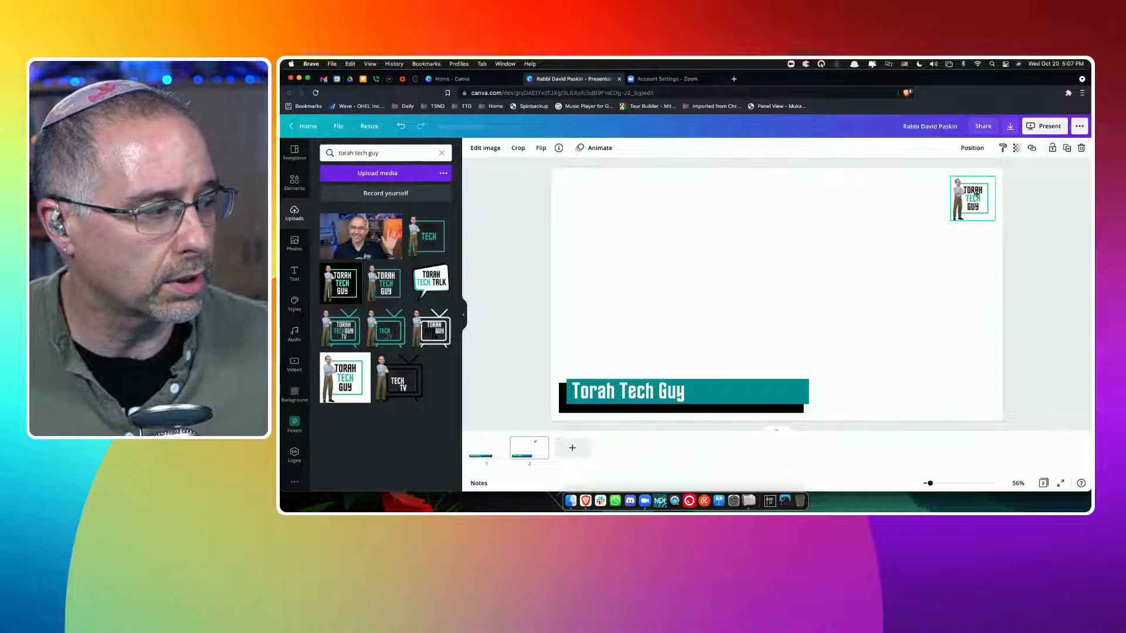
pyautogui.click(885, 256)
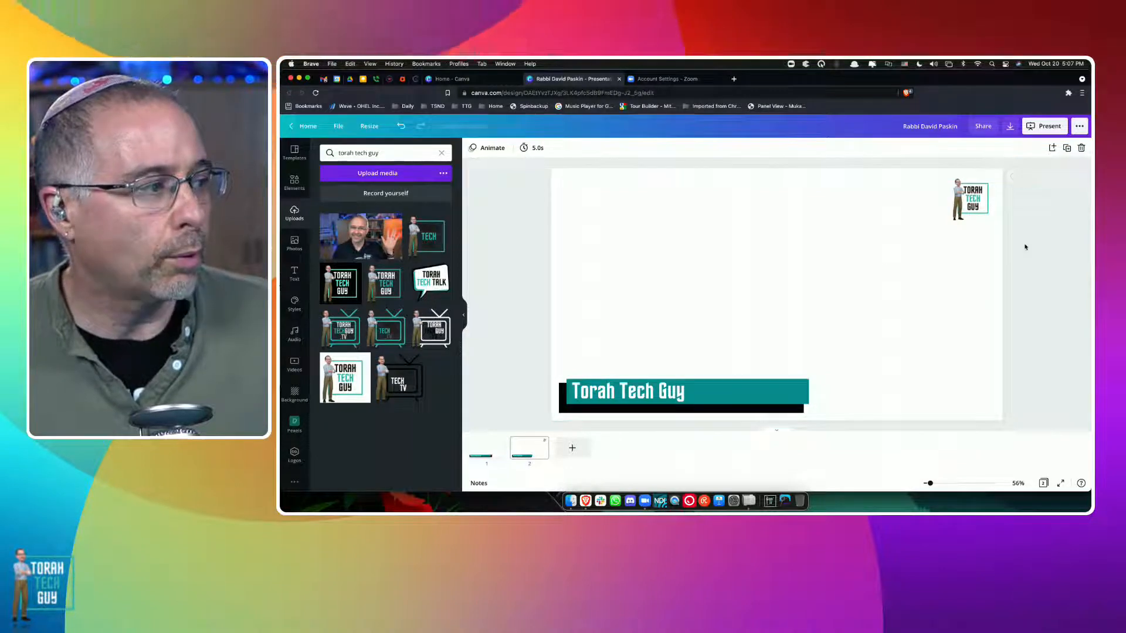
# Step: Set the design's download to PNG with a transparent background and only page 2
pyautogui.click(1009, 126)
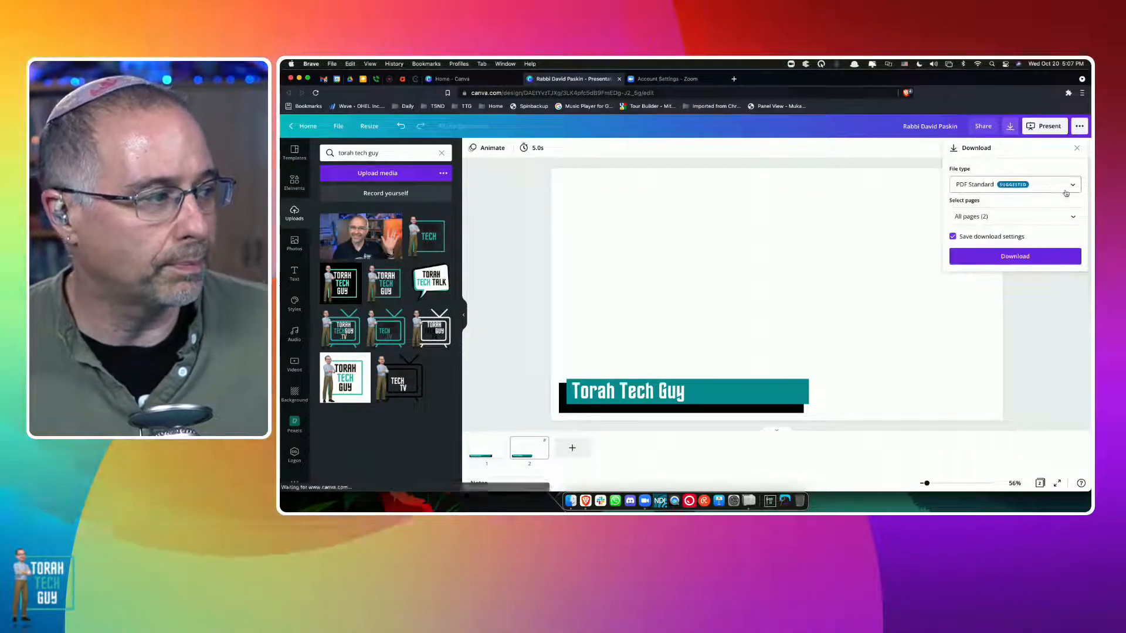
pyautogui.click(1074, 185)
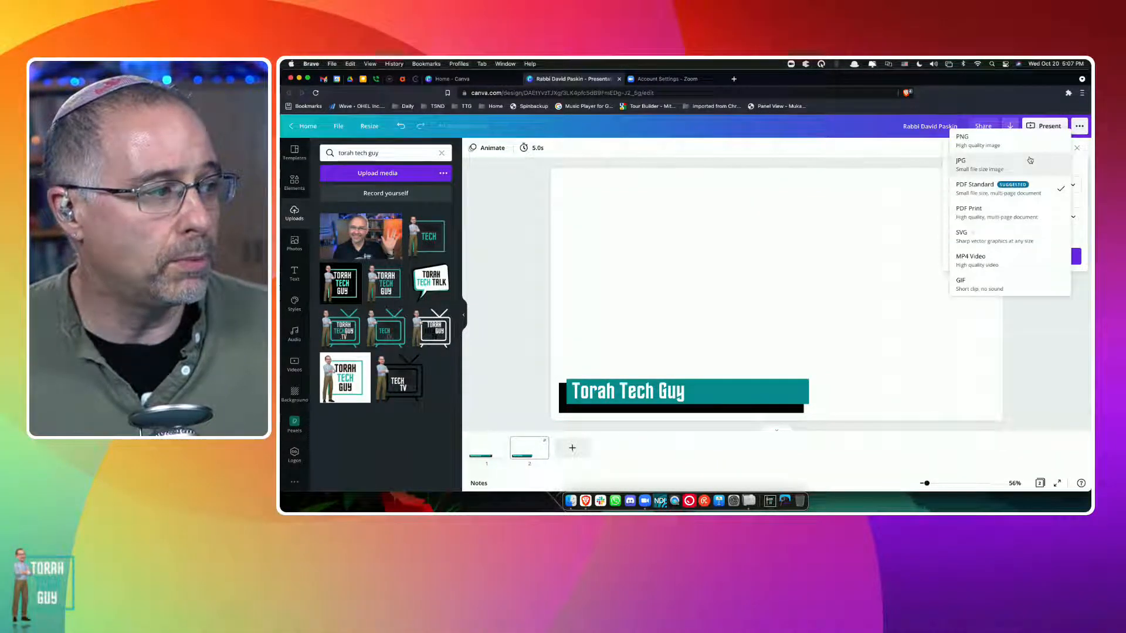
pyautogui.click(1026, 141)
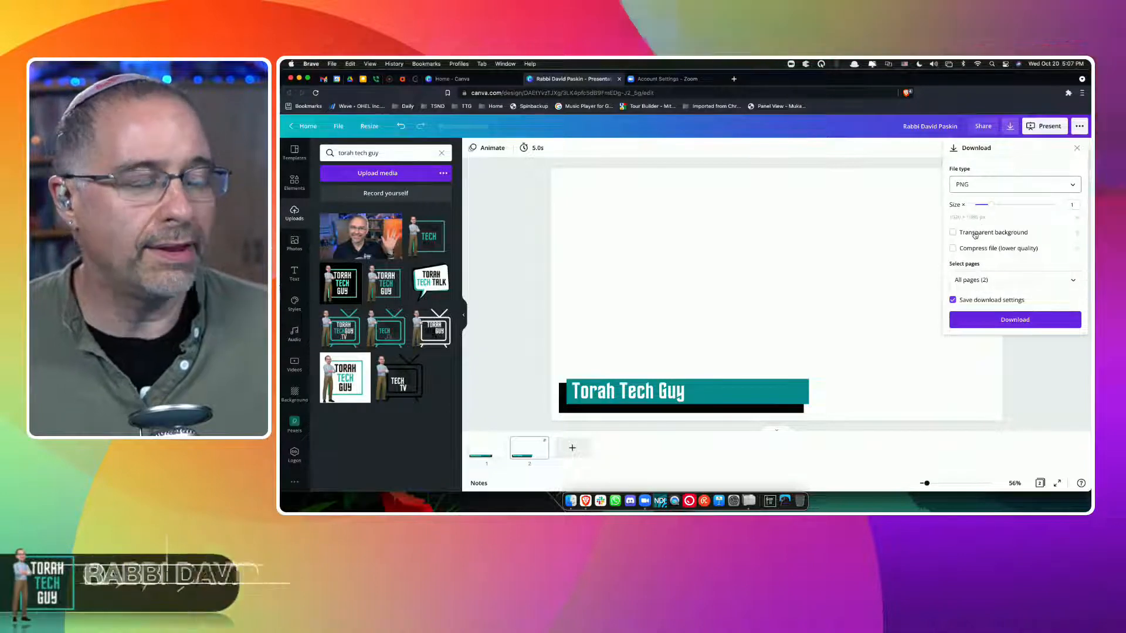
pyautogui.click(975, 233)
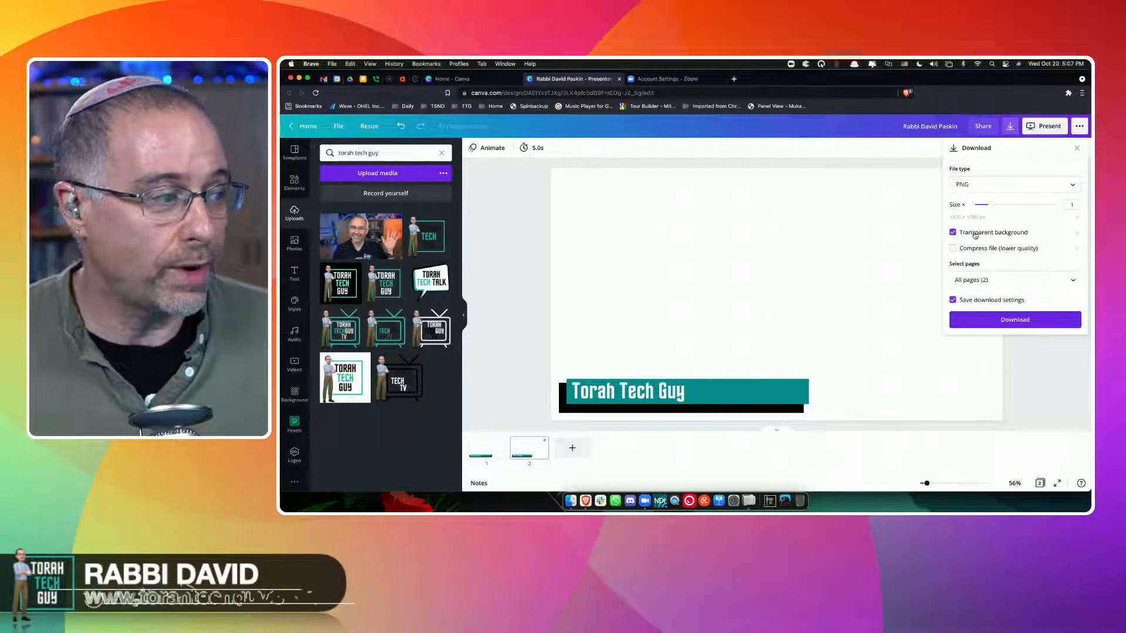
pyautogui.click(1073, 280)
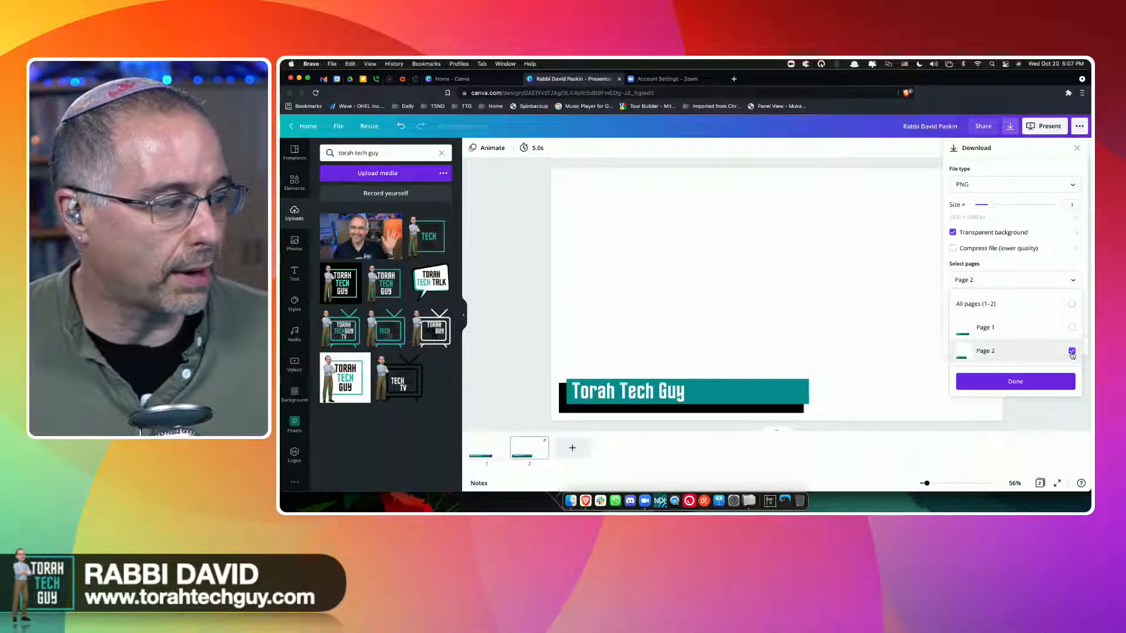
pyautogui.click(1019, 383)
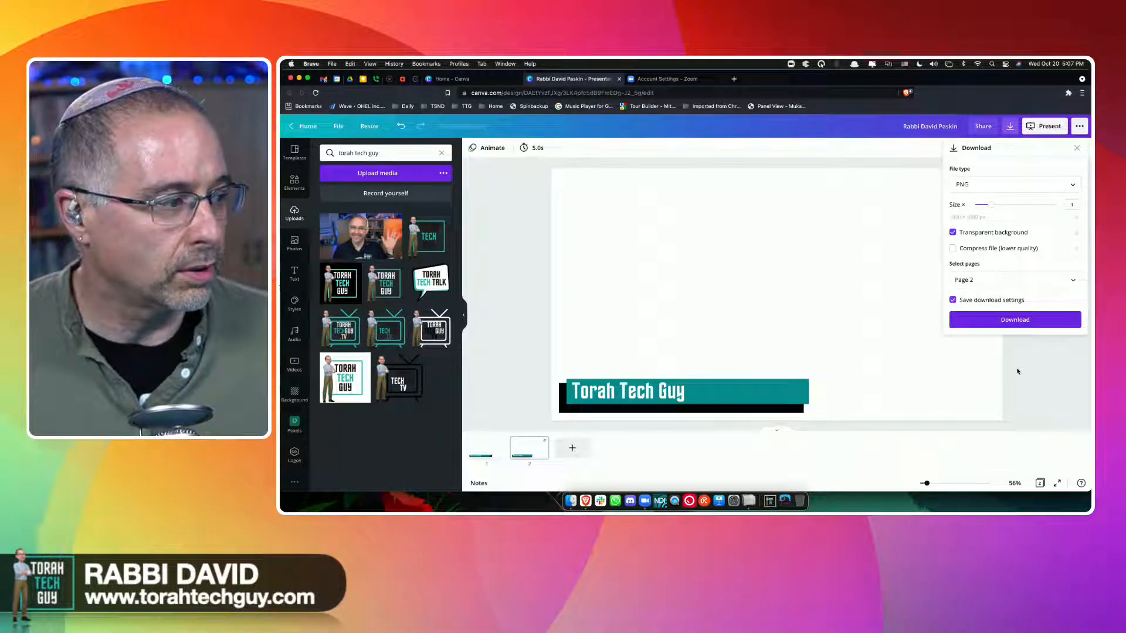
# Step: Download the page and save it in the Downloads folder as TTG
pyautogui.click(1011, 321)
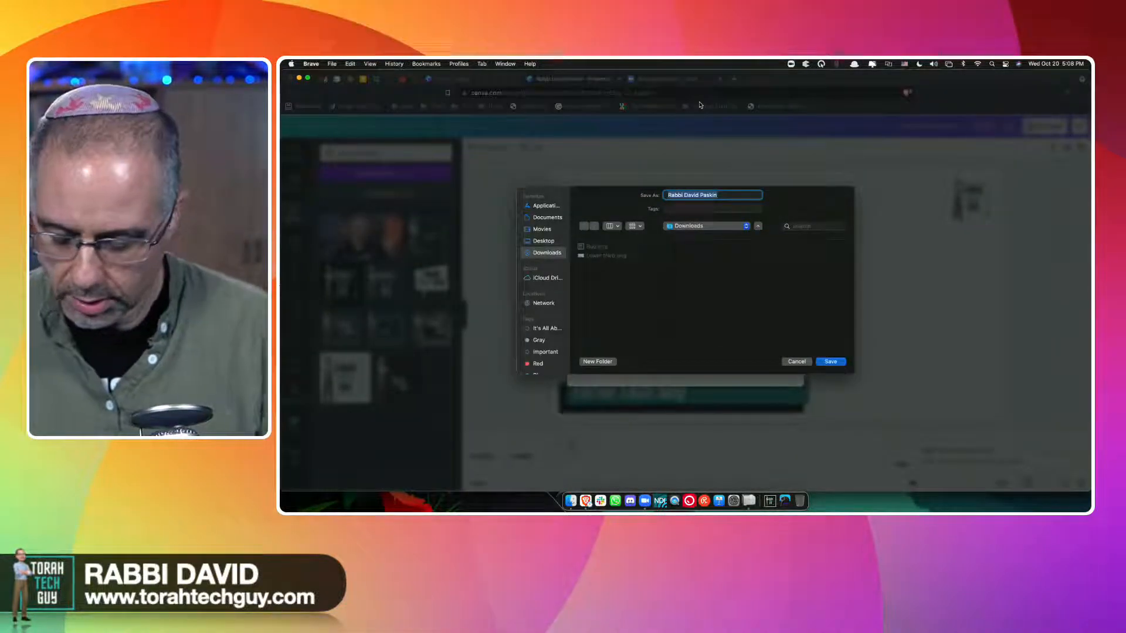
pyautogui.write('G')
pyautogui.press('Return')
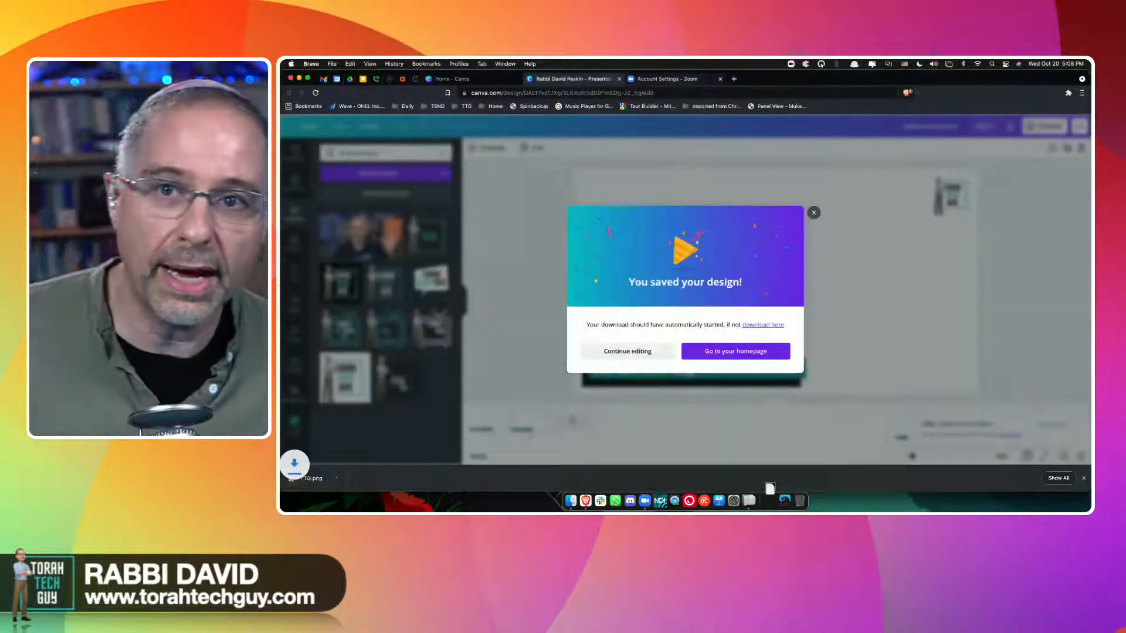
# Step: Switch to the Zoom account settings and upload TTG.png from Downloads as a custom video filter
pyautogui.click(665, 78)
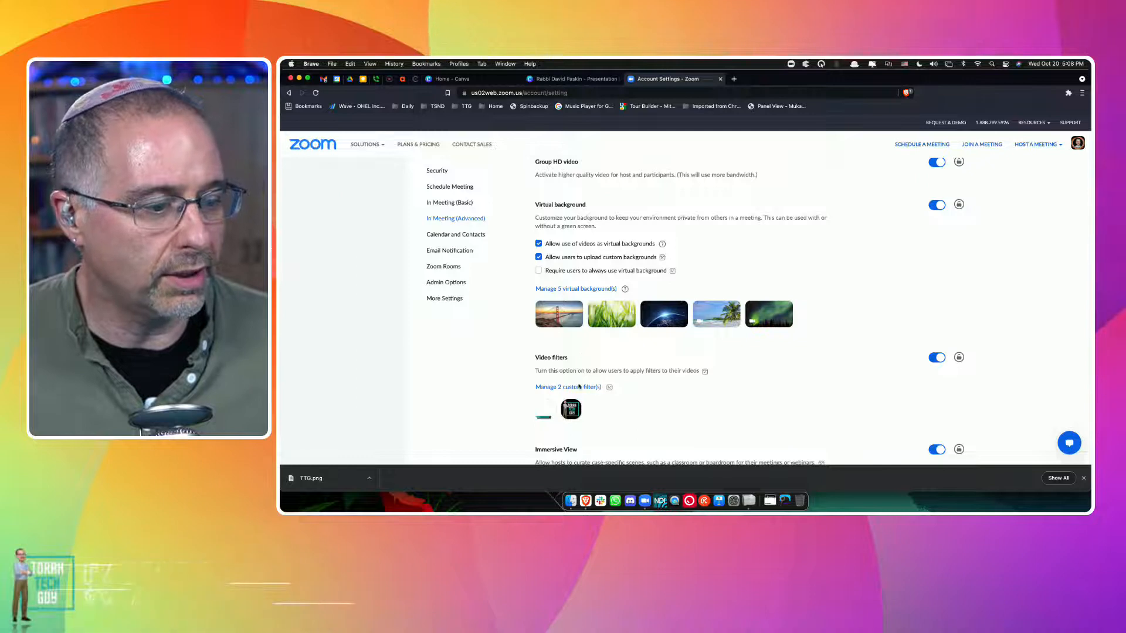
pyautogui.click(578, 388)
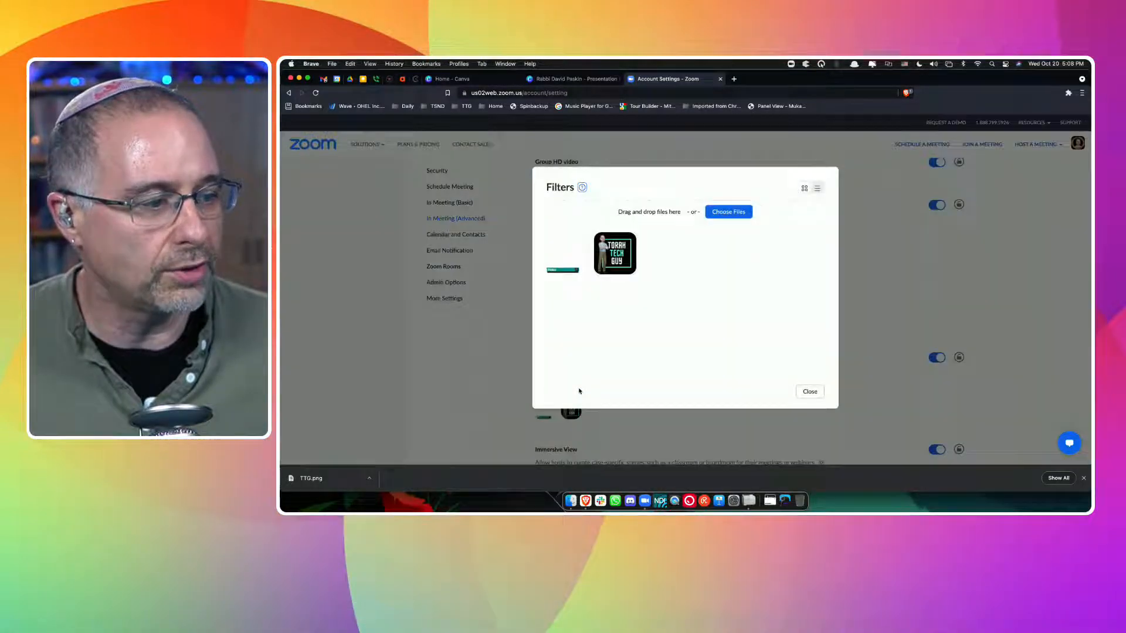
pyautogui.click(725, 212)
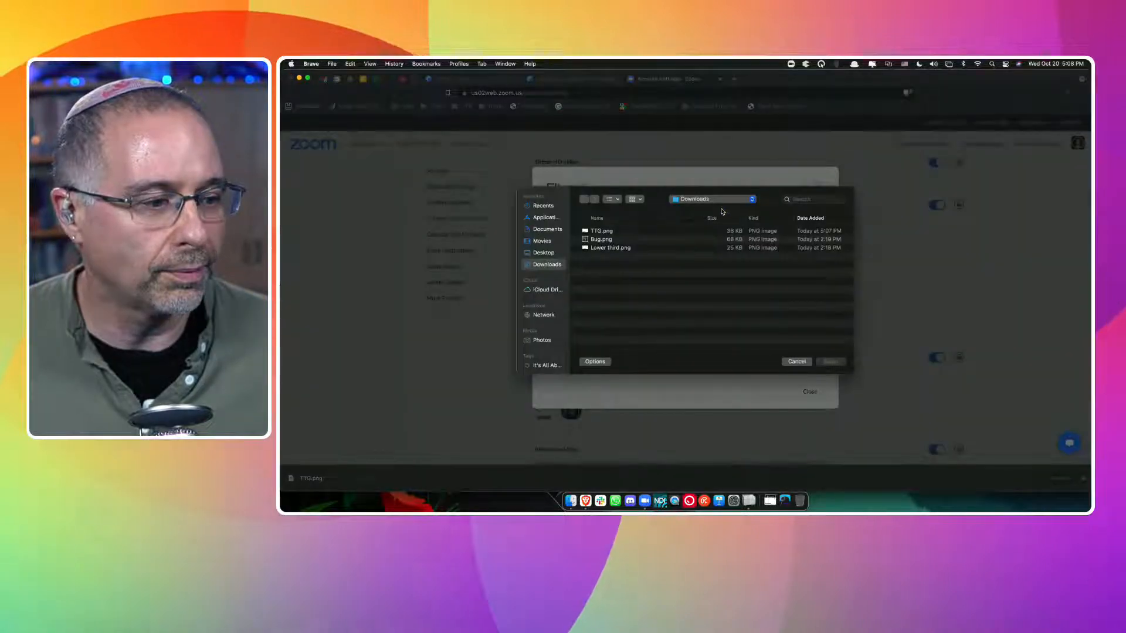
pyautogui.doubleClick(602, 232)
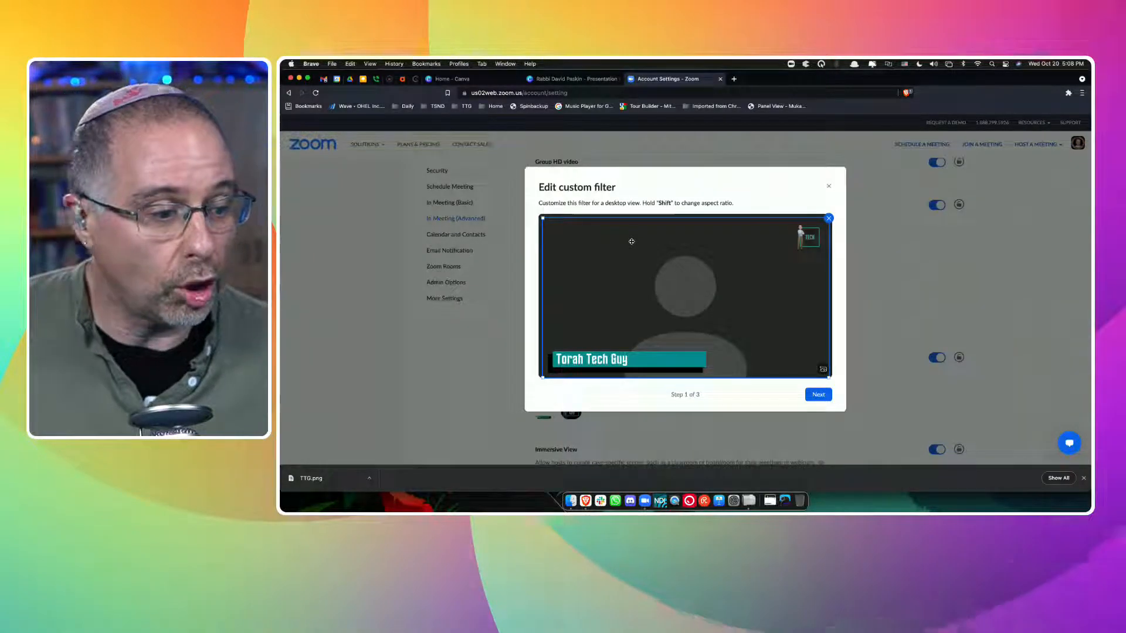
# Step: Position the filter to fill the desktop view, and stretch it over the full height of the mobile view
pyautogui.moveTo(676, 266); pyautogui.dragTo(674, 265)
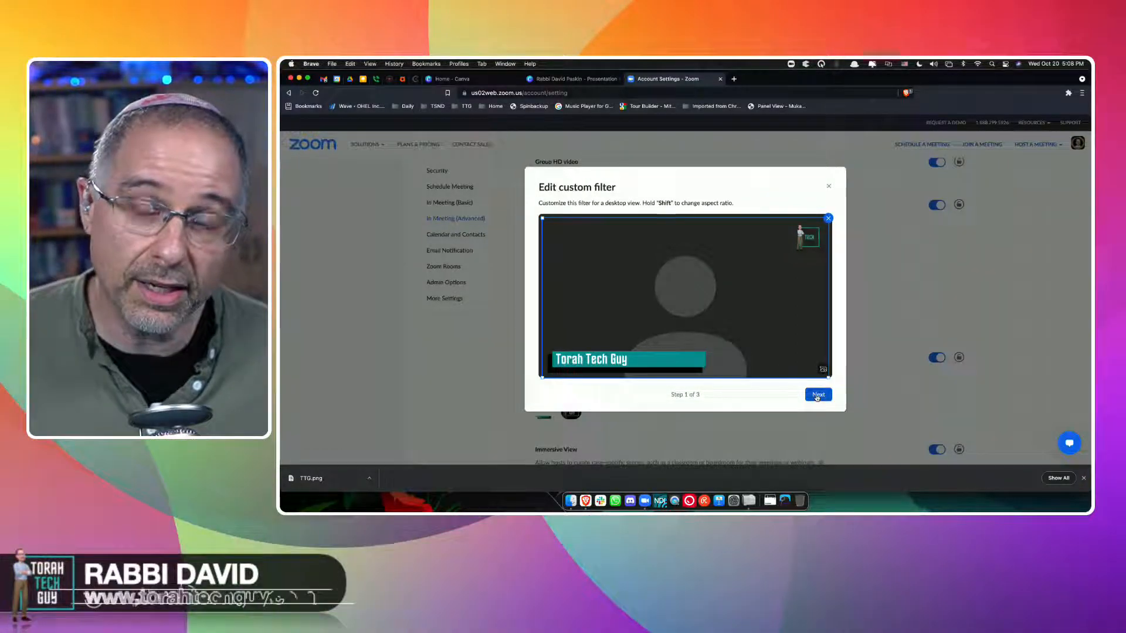
pyautogui.click(818, 394)
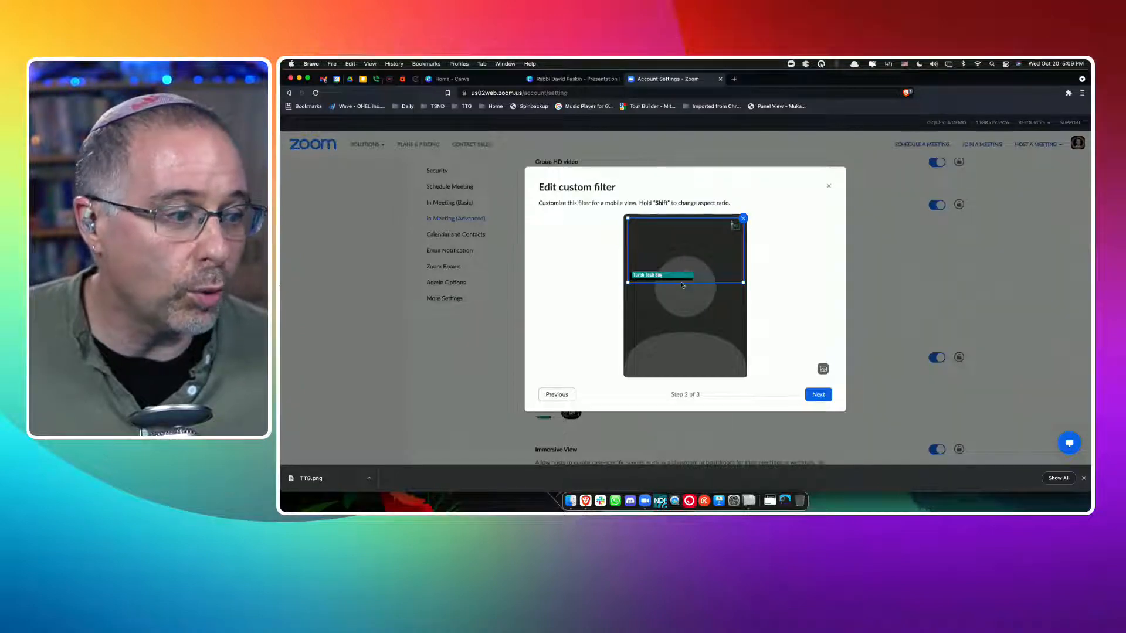
pyautogui.moveTo(629, 283); pyautogui.dragTo(630, 288)
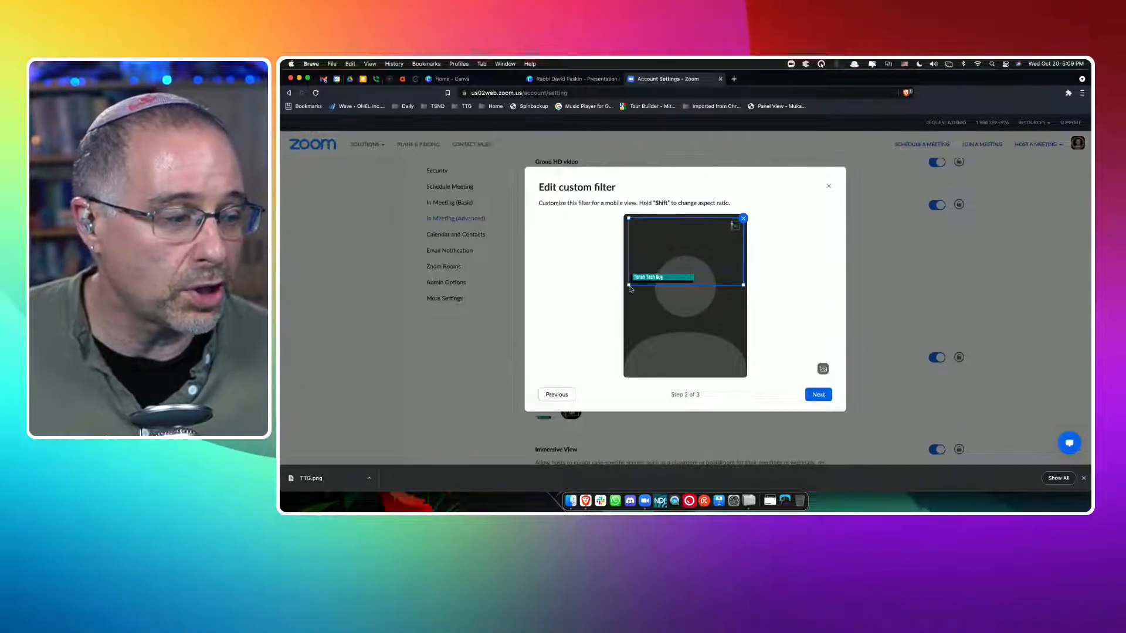
pyautogui.moveTo(628, 345); pyautogui.dragTo(629, 378)
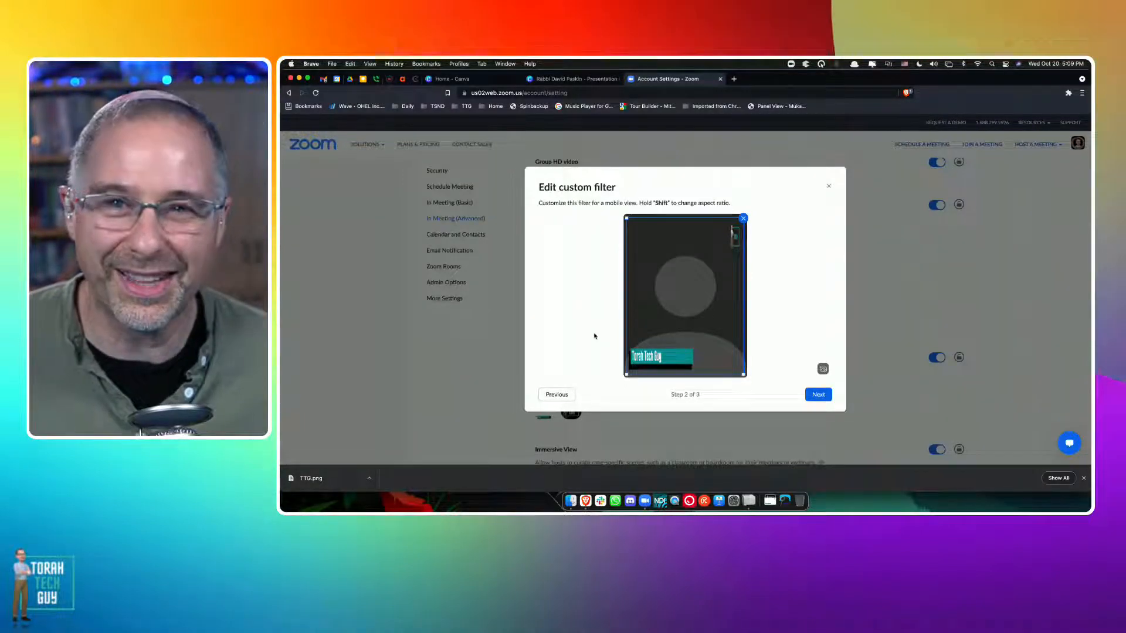
# Step: Save the custom filter under the name TTG and close the filter manager
pyautogui.click(820, 394)
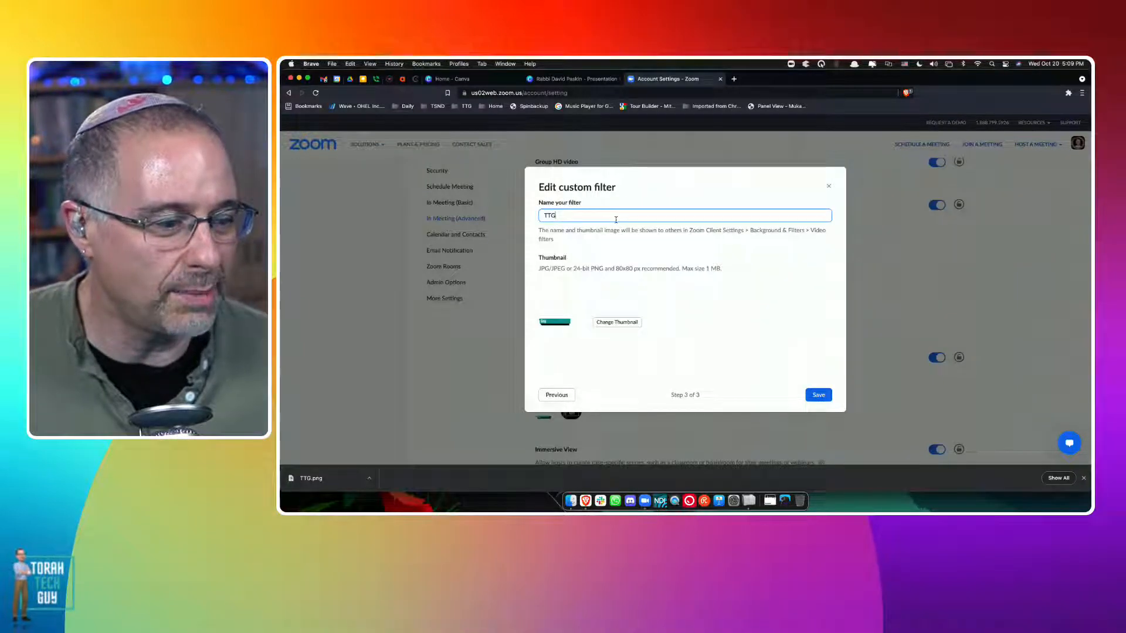
pyautogui.click(815, 394)
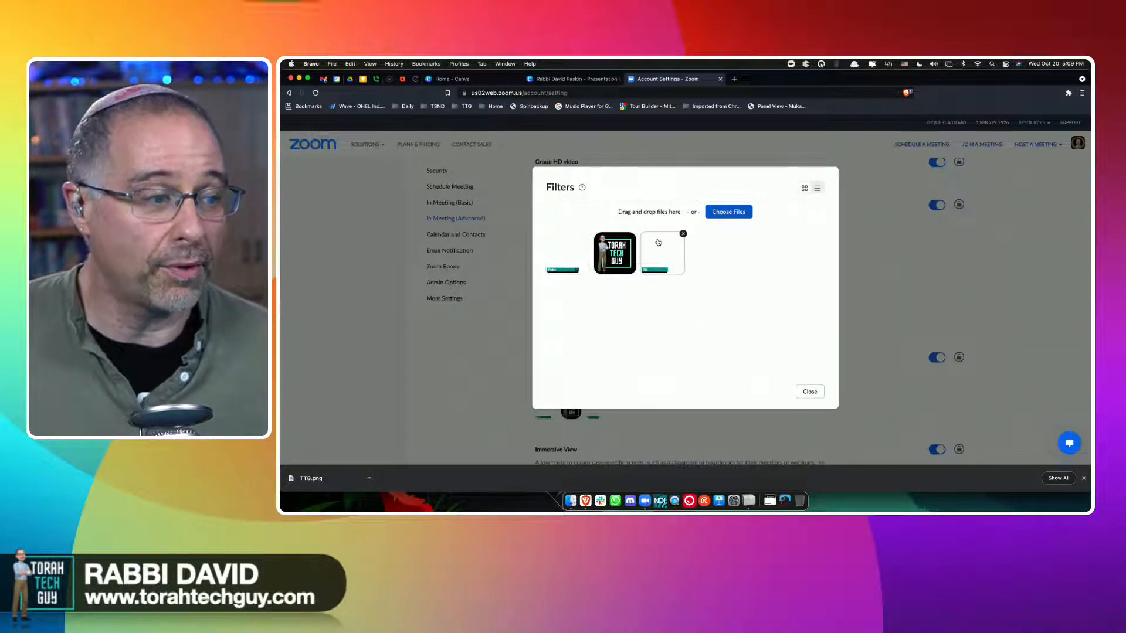
pyautogui.click(810, 392)
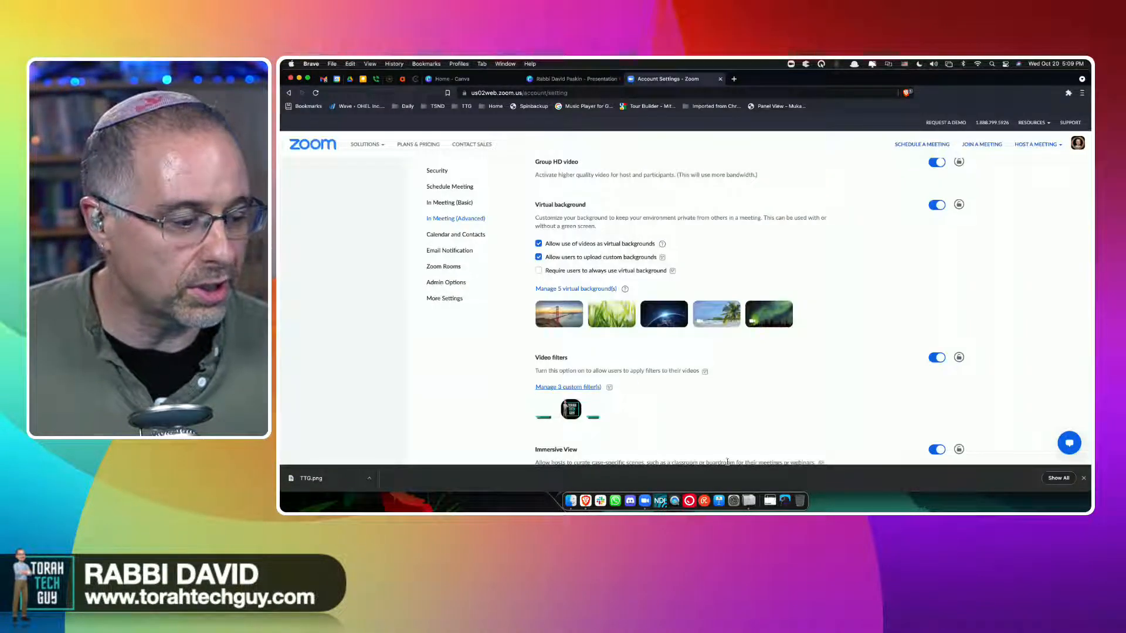
# Step: Switch to the Zoom desktop app, start a new meeting without joining audio and show it full screen
pyautogui.click(644, 500)
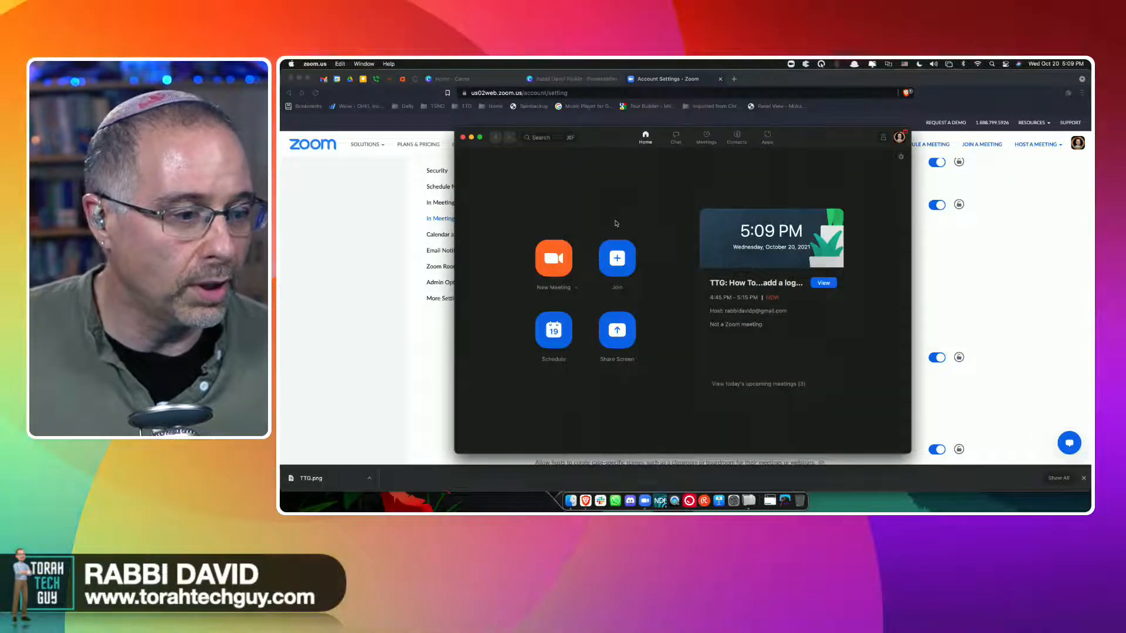
pyautogui.click(552, 262)
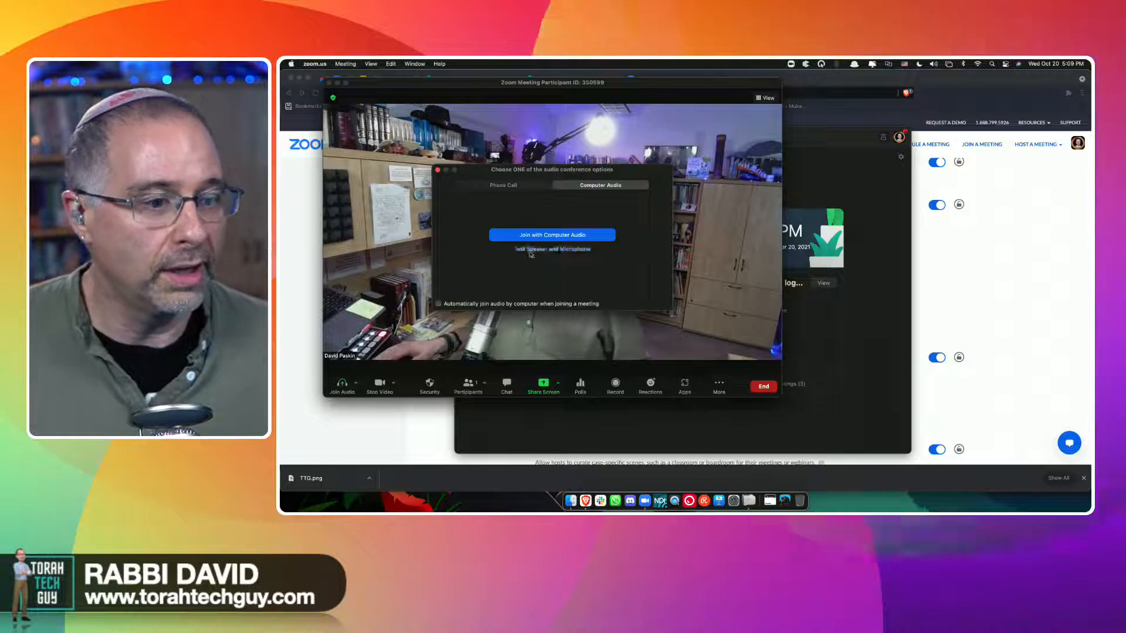
pyautogui.click(437, 170)
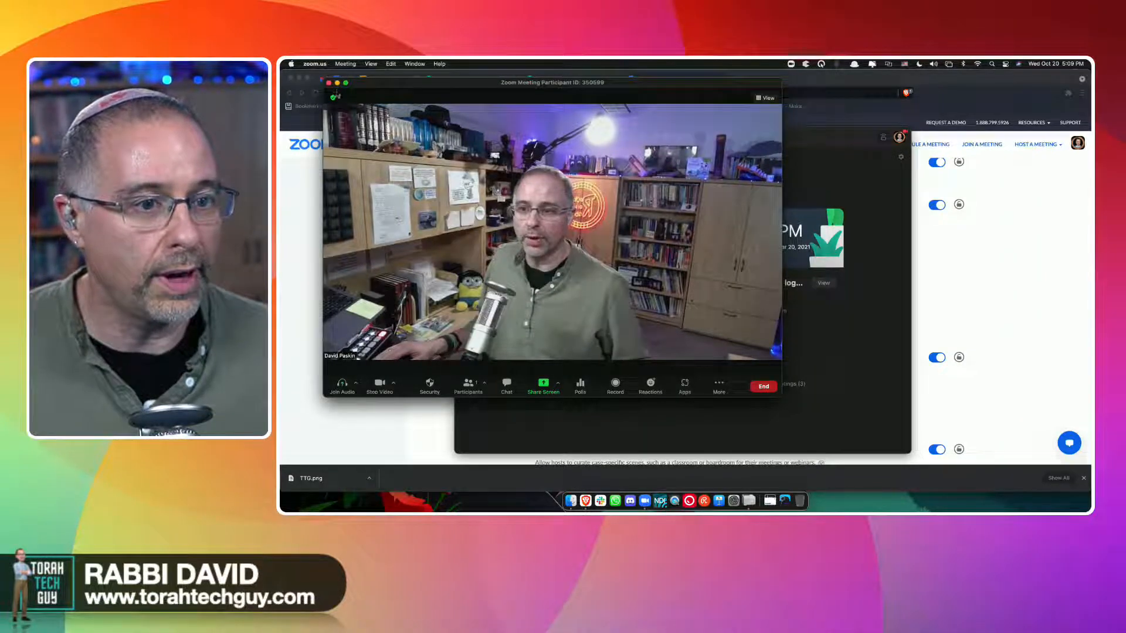
pyautogui.click(345, 84)
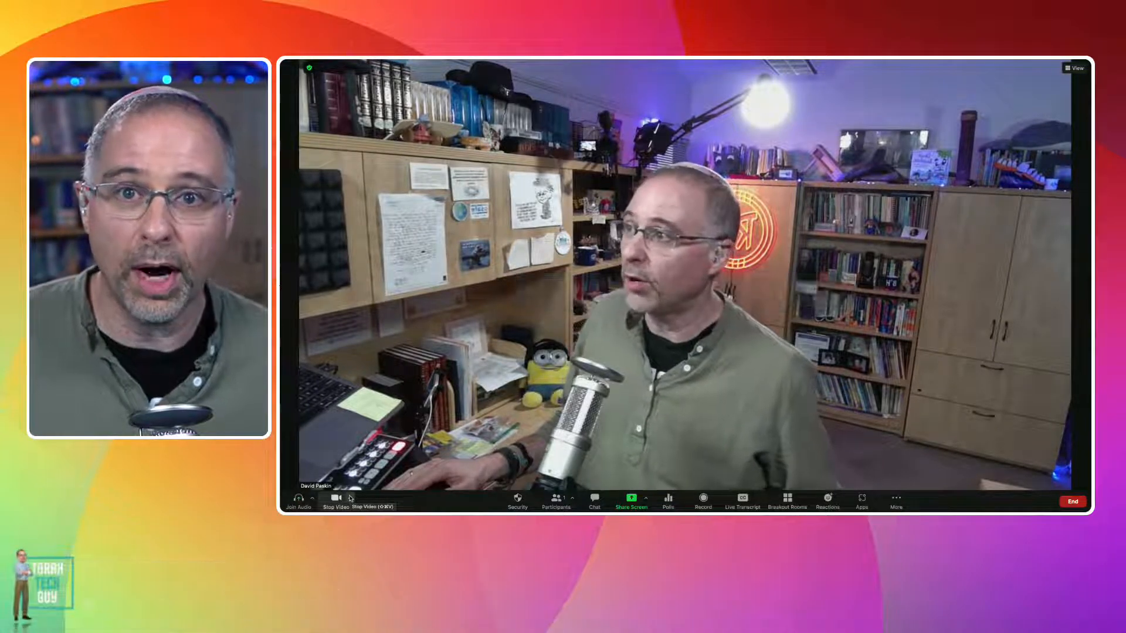
# Step: Apply the custom Torah Tech Guy name-banner video filter to the meeting camera and close the settings
pyautogui.click(351, 499)
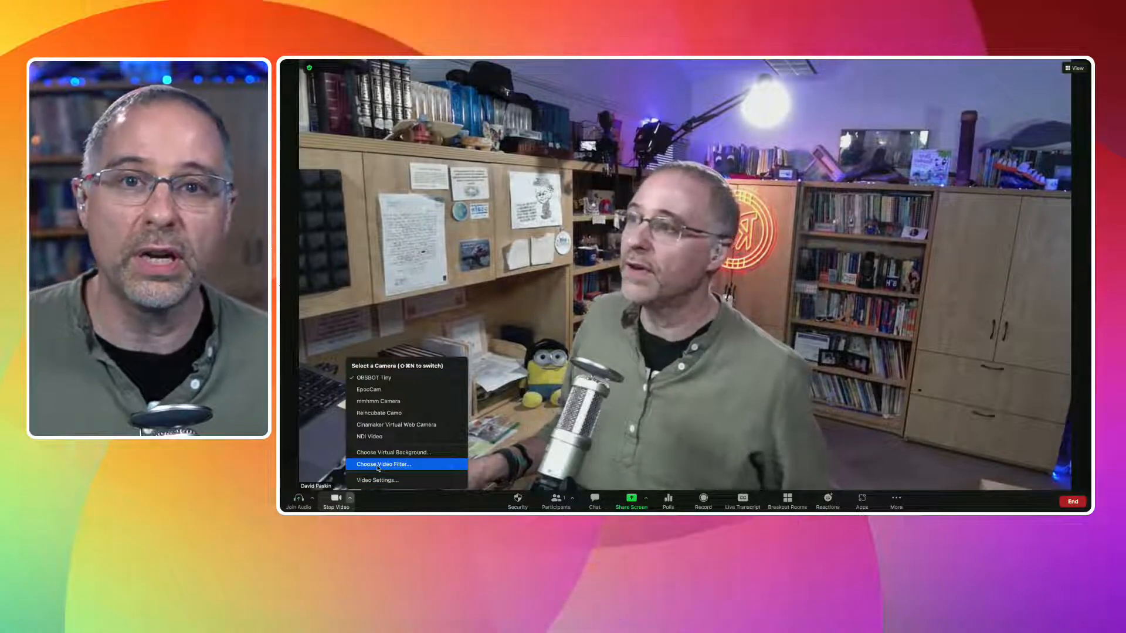
pyautogui.click(379, 465)
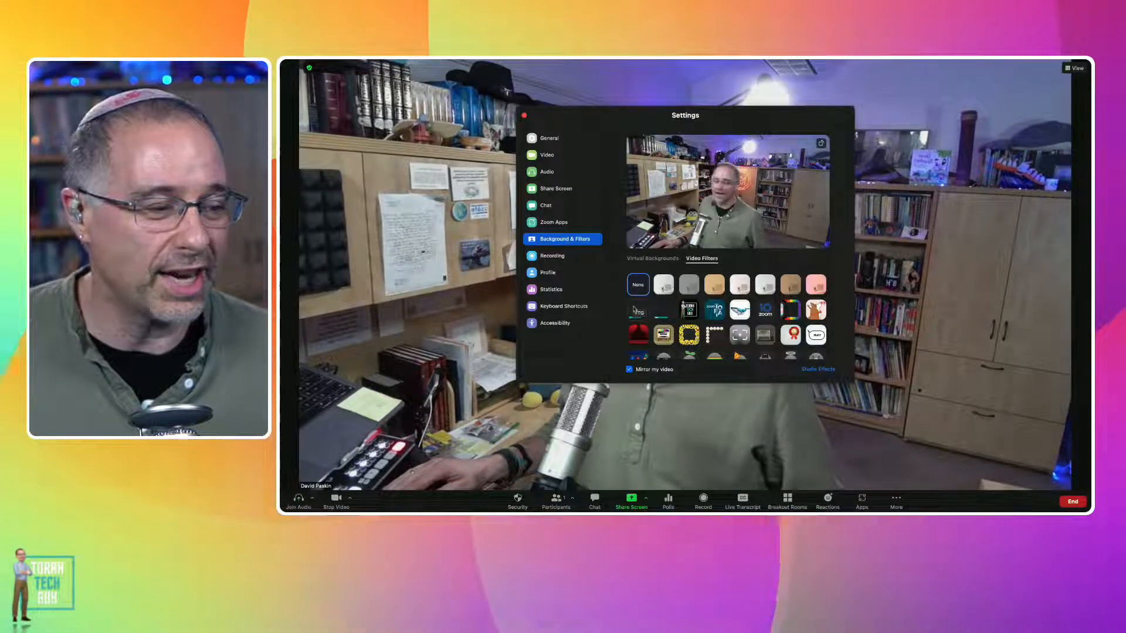
pyautogui.click(634, 309)
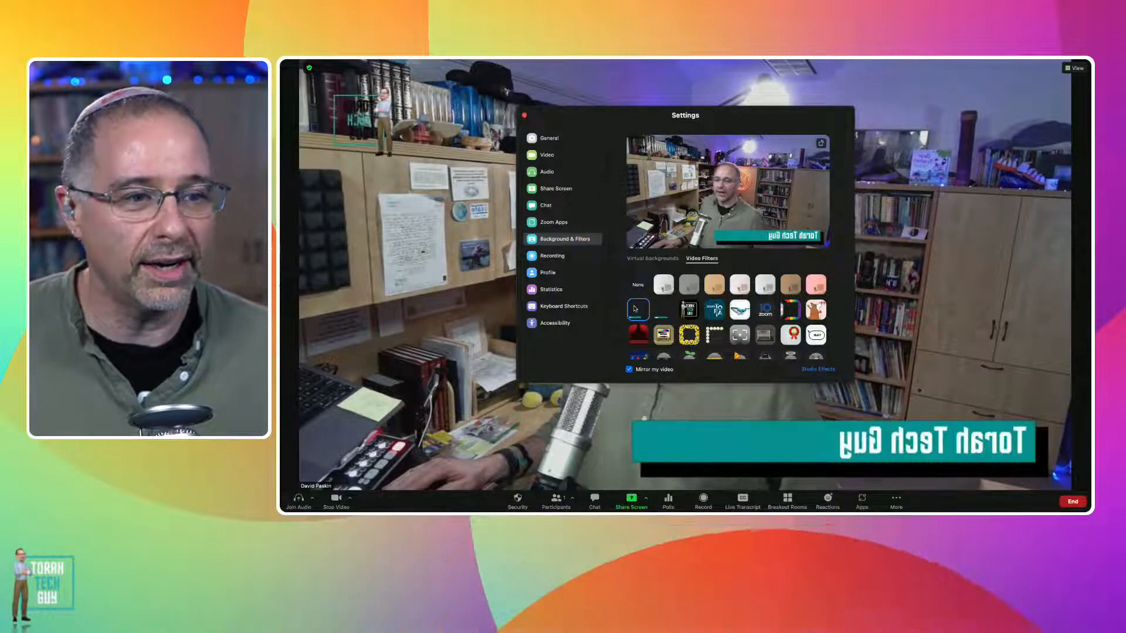
pyautogui.click(524, 116)
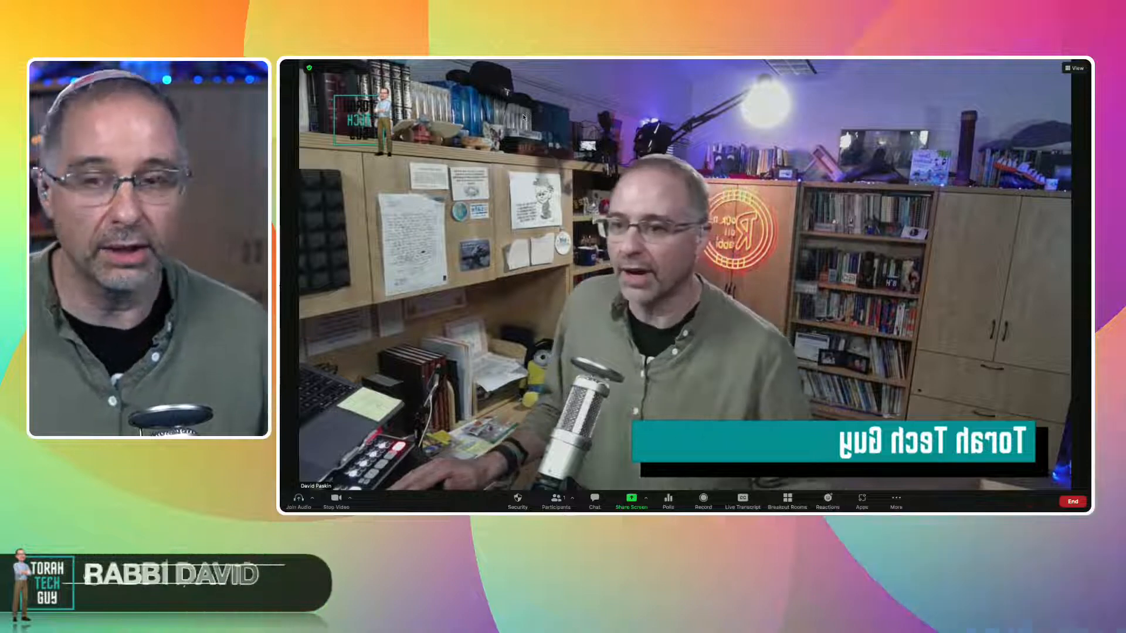